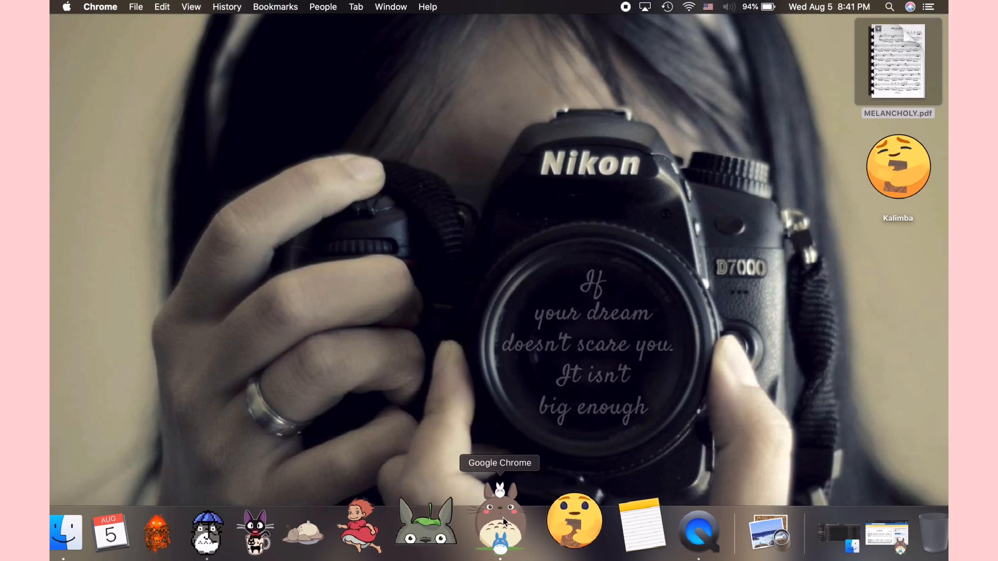
Step: Try to download the Grand Escape score from its musescore.com page in Musescore format
left_click(500, 532)
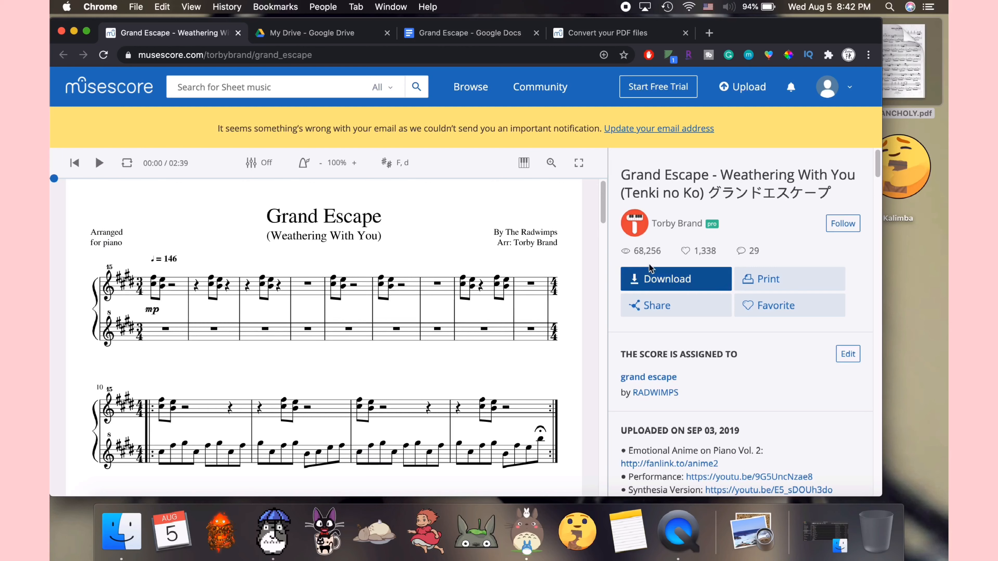
left_click(662, 275)
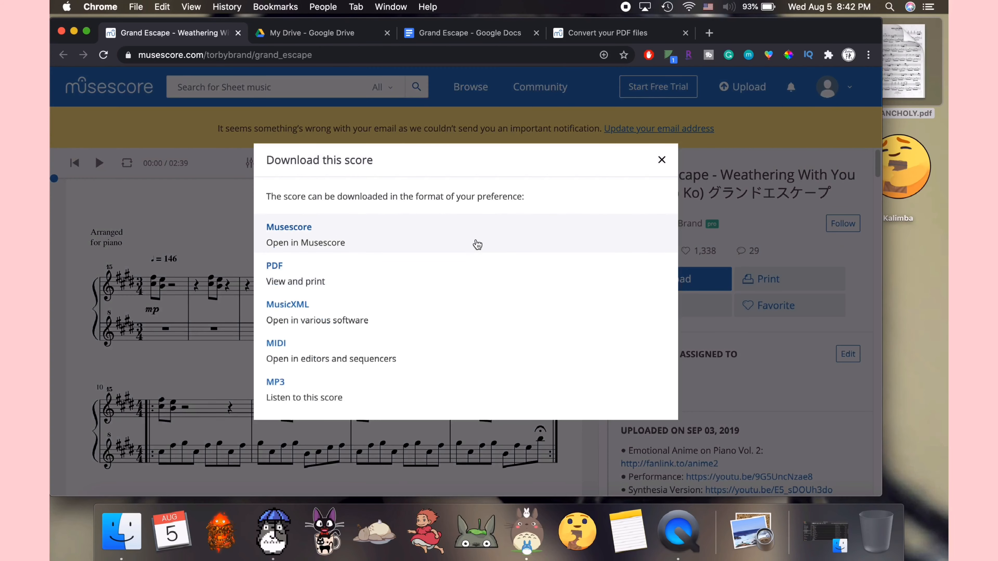
left_click(477, 245)
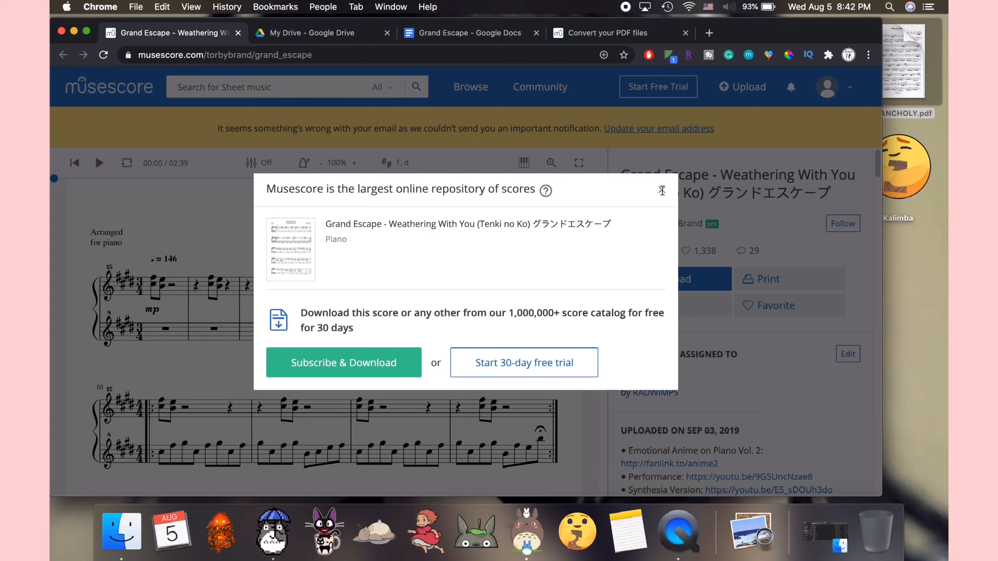
left_click(661, 191)
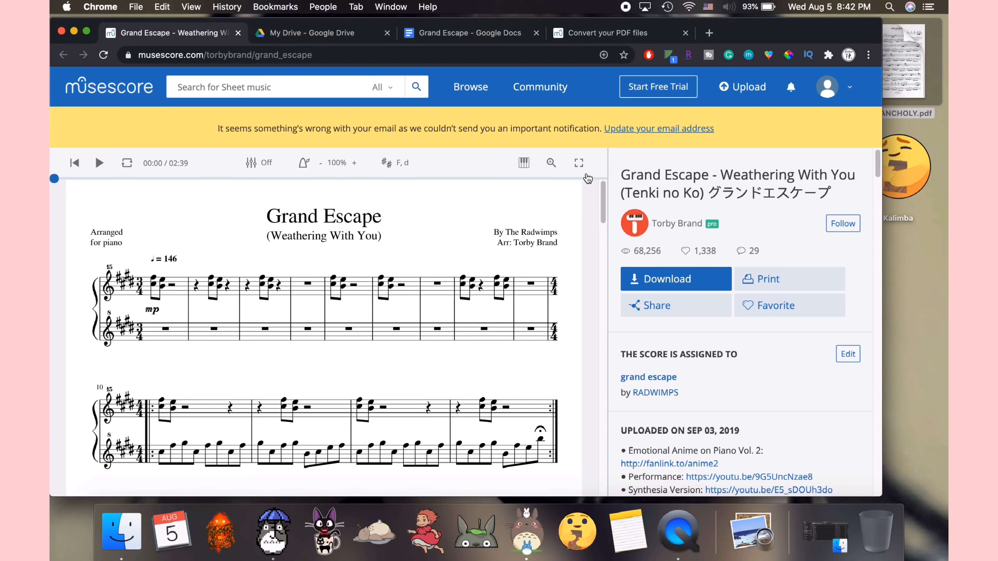
Step: View the score full screen and capture screenshots of each of its three pages
left_click(578, 163)
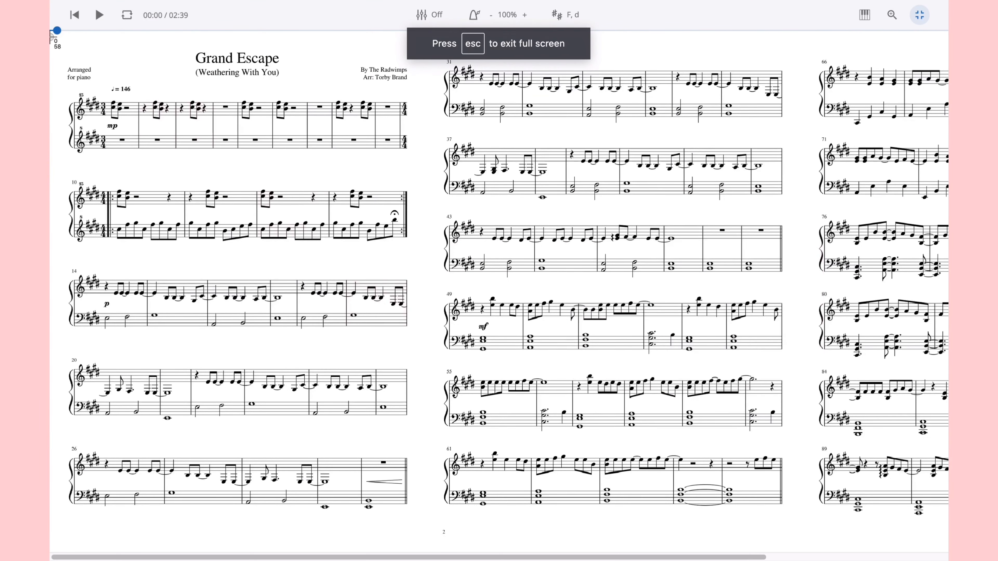
mouse_move(52, 38)
left_mouse_down()
mouse_move(127, 170)
mouse_move(428, 546)
left_mouse_up()
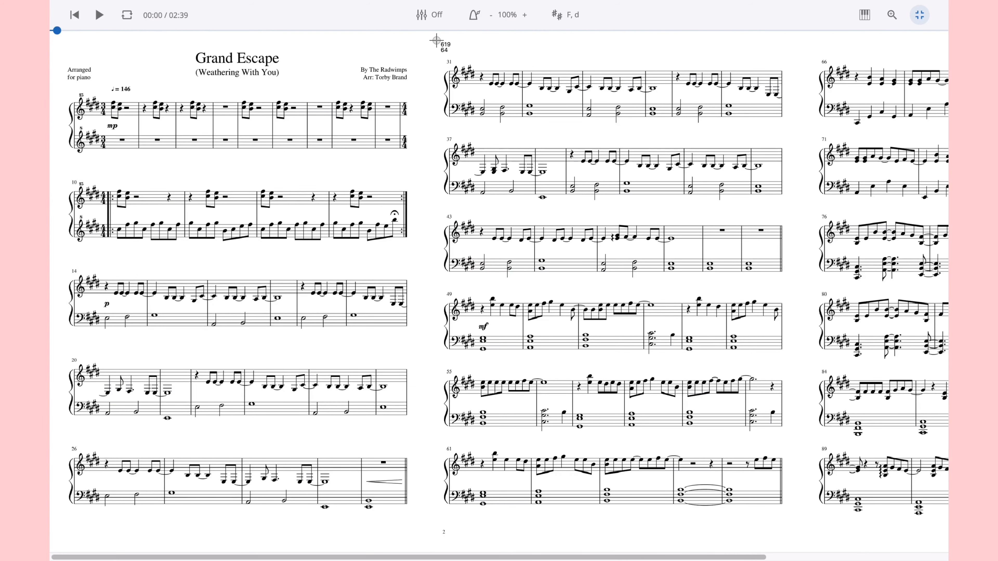
left_click_drag(434, 44, 813, 529)
left_click(769, 554)
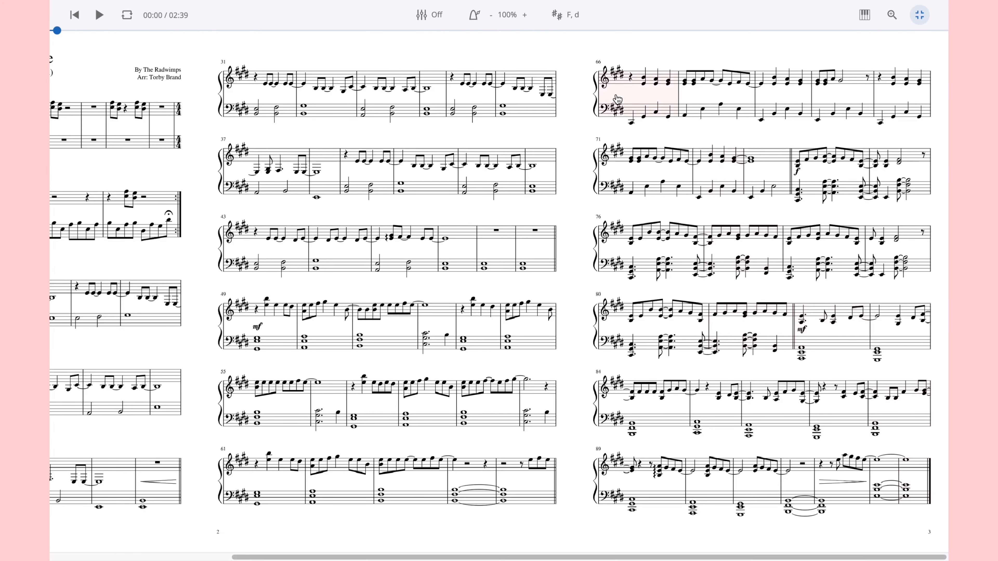
left_click_drag(581, 54, 944, 529)
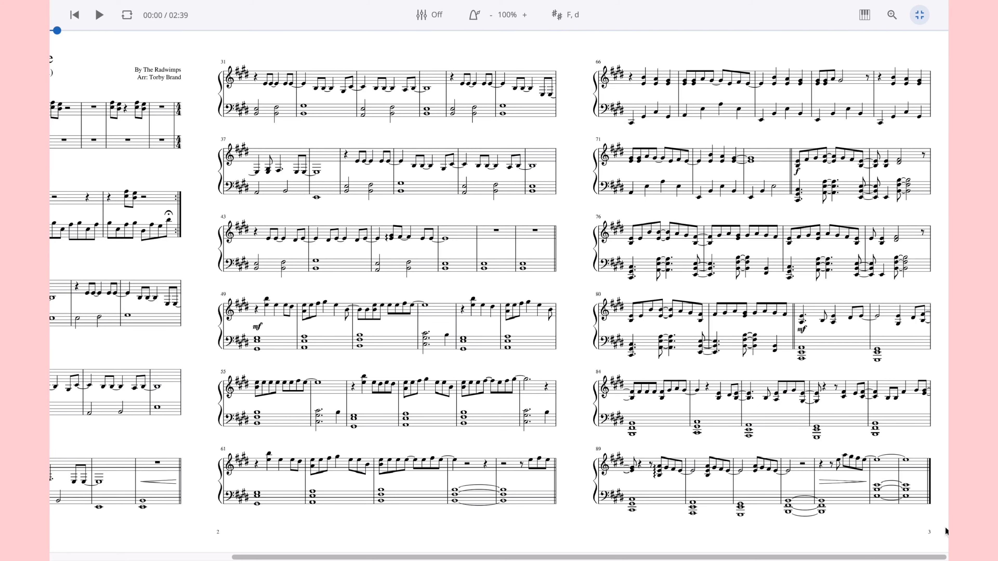
left_click(920, 15)
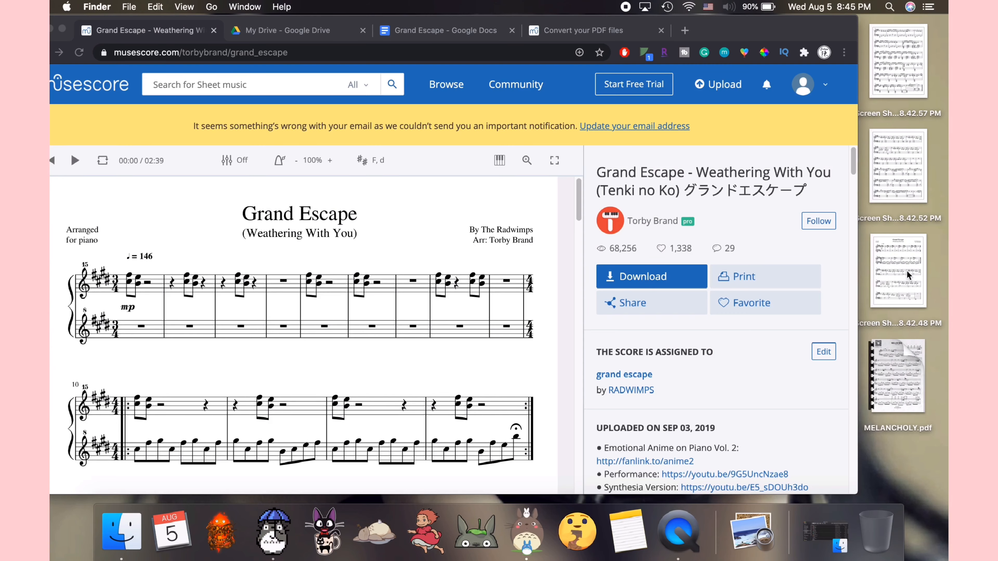
Step: Insert the score page screenshots from the desktop into the Grand Escape Google Doc
left_click(902, 180, "shift")
left_click(893, 73, "shift")
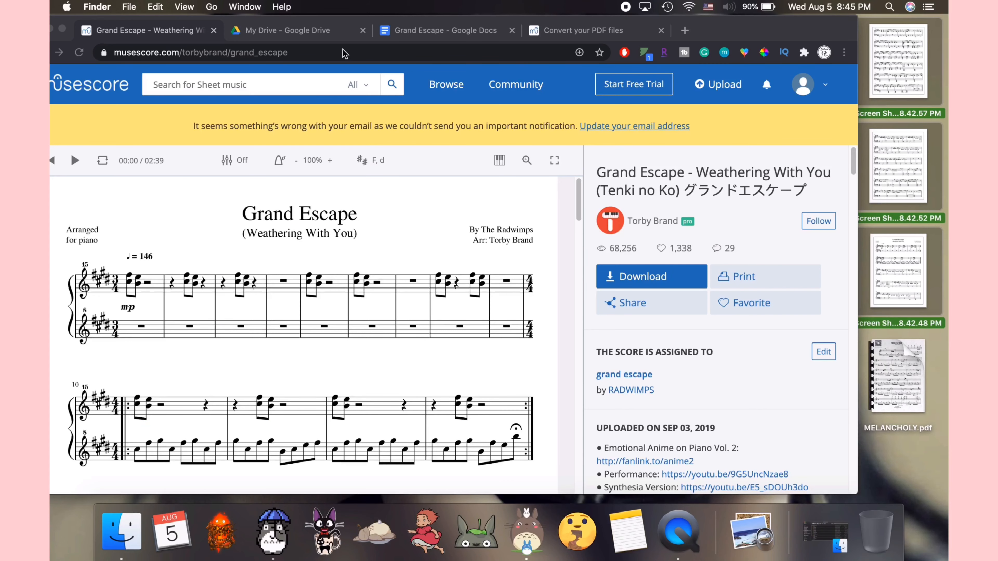
left_click(289, 32)
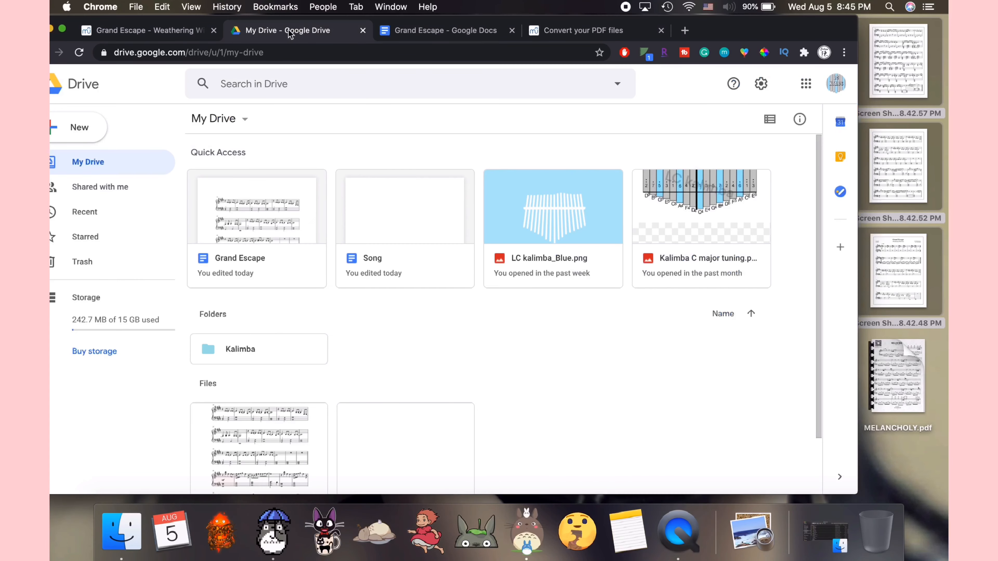
left_click(94, 129)
key("ctrl+Tab")
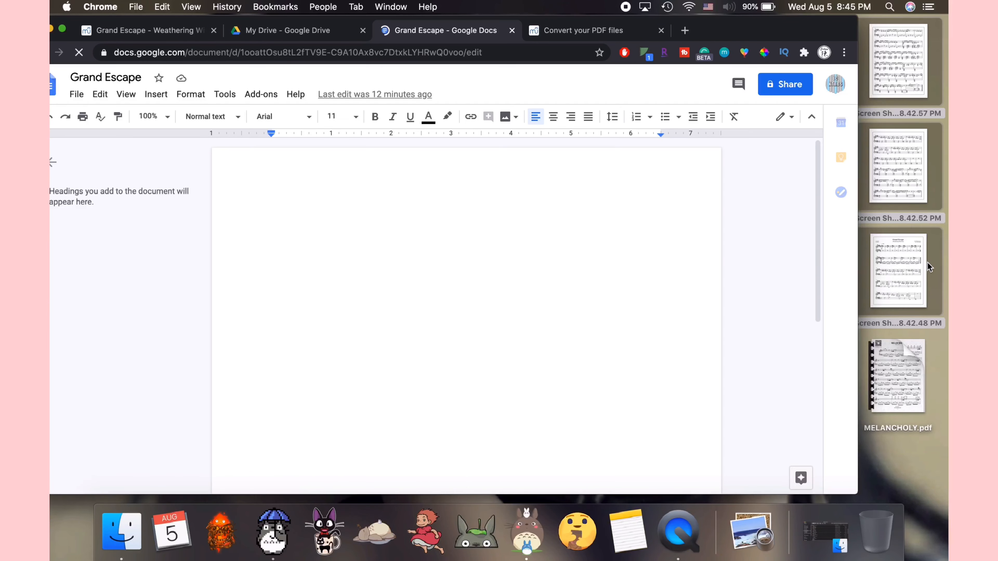
left_click_drag(914, 269, 346, 356)
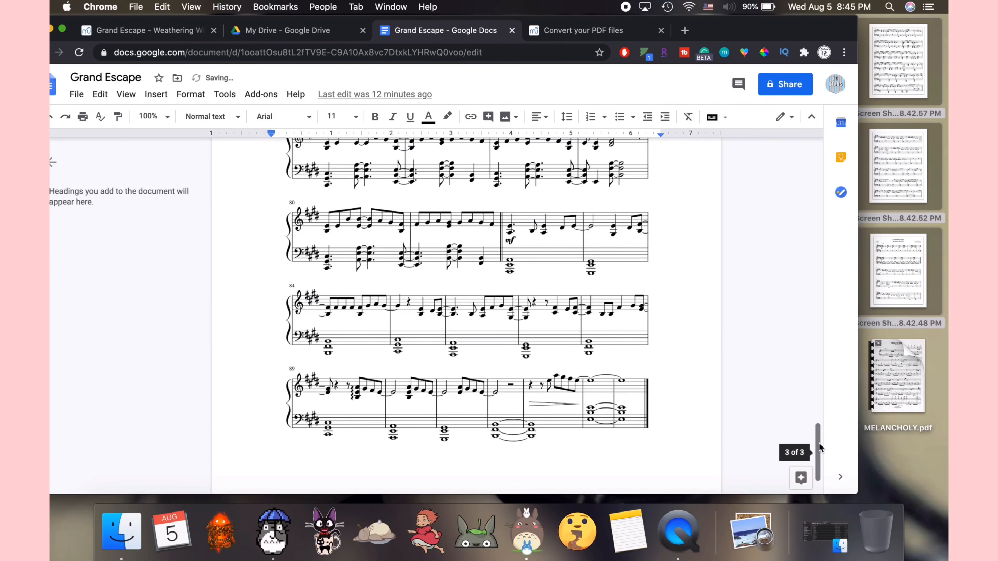
mouse_move(819, 443)
left_mouse_down()
mouse_move(816, 164)
mouse_move(827, 440)
left_mouse_up()
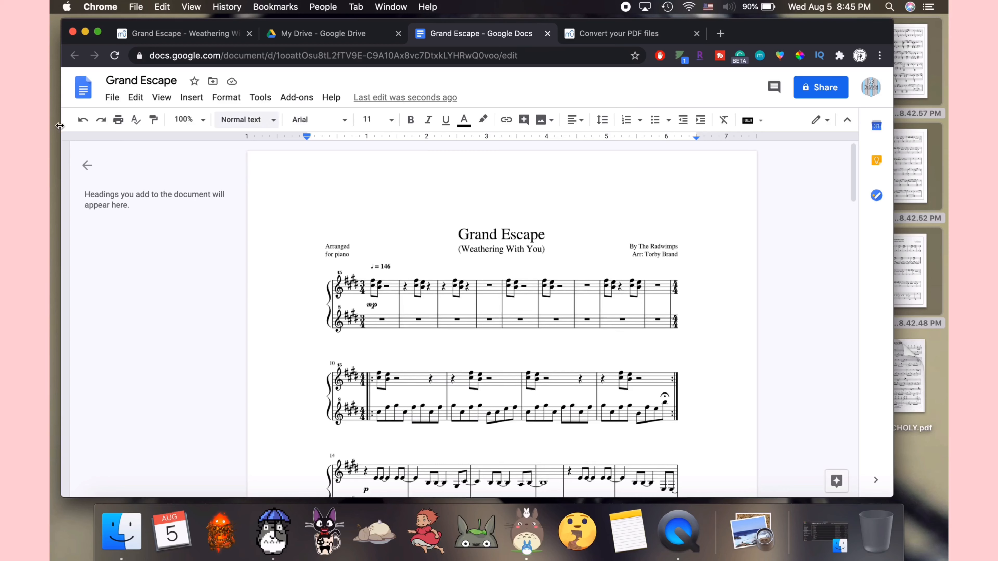
Step: Download the Grand Escape document as a PDF Document (.pdf)
left_click(111, 98)
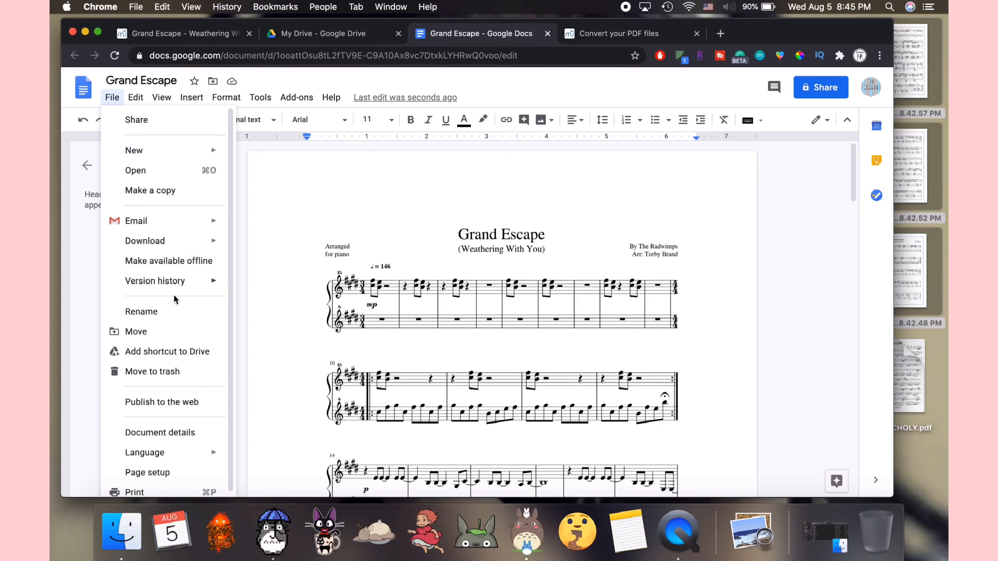
mouse_move(210, 250)
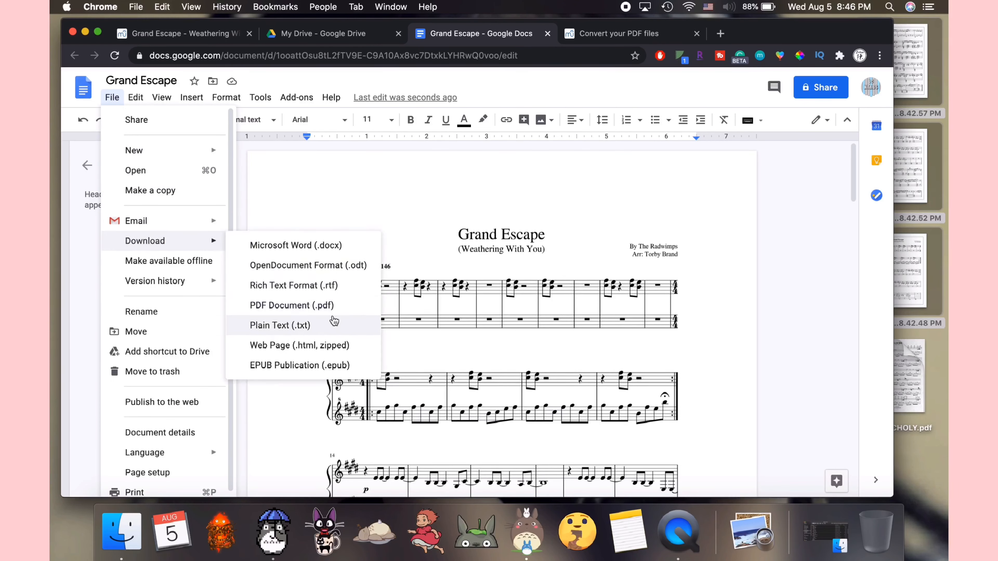
left_click(292, 305)
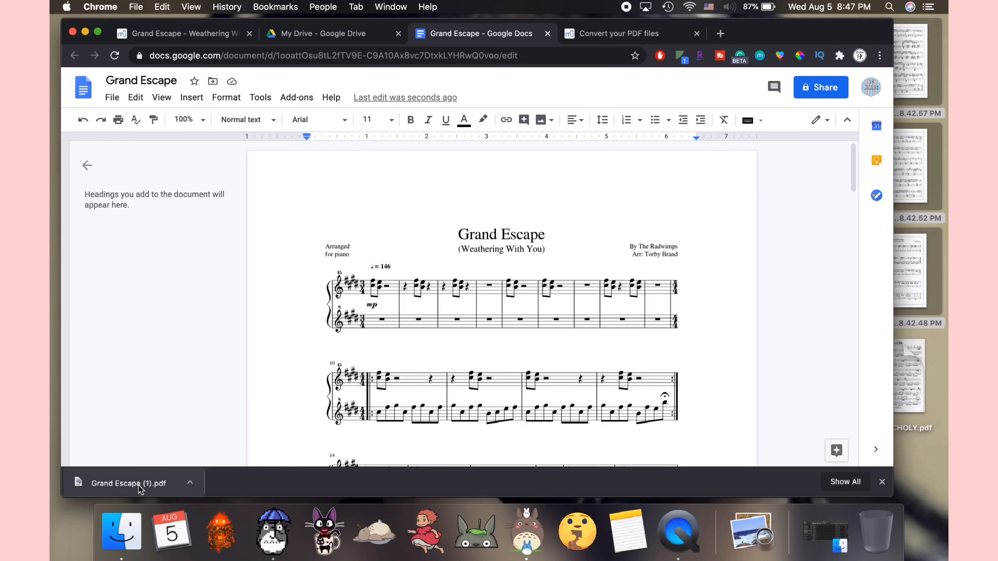
Step: Move the downloaded Grand Escape (1).pdf onto the desktop
left_click_drag(138, 485, 937, 490)
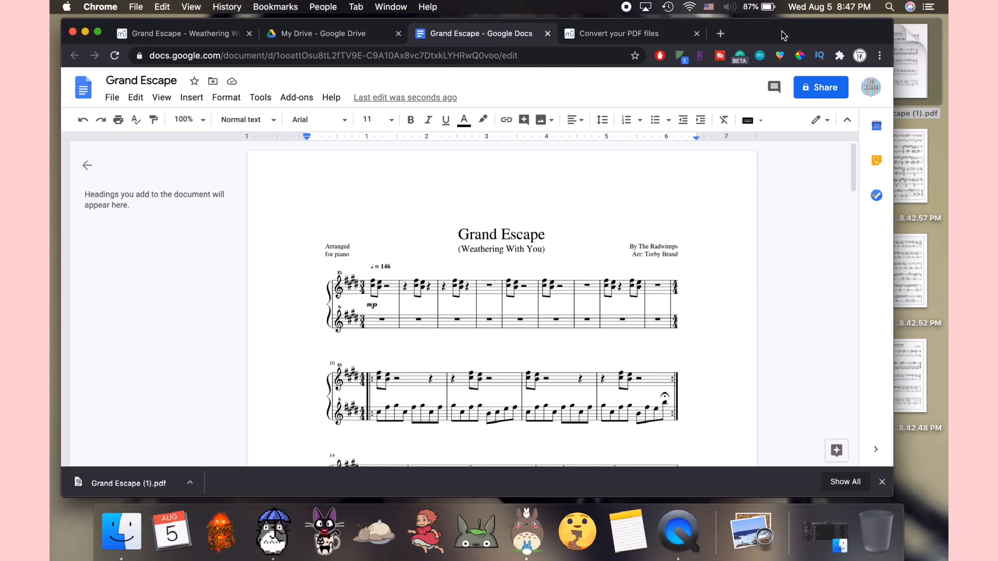
left_click_drag(784, 42, 721, 46)
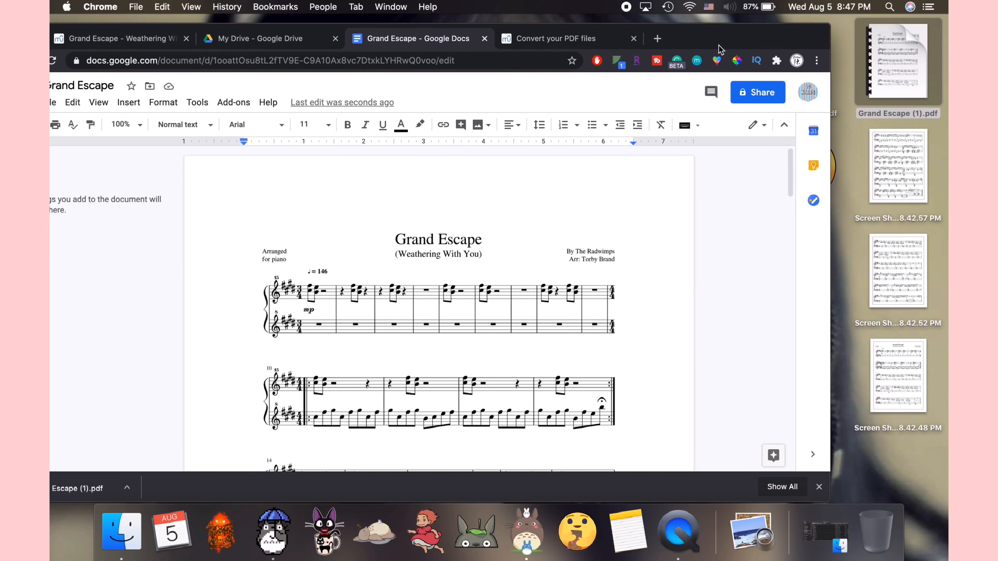
Step: Upload Grand Escape (1).pdf for conversion on the musescore.com/import Convert your PDF files page
left_click(546, 40)
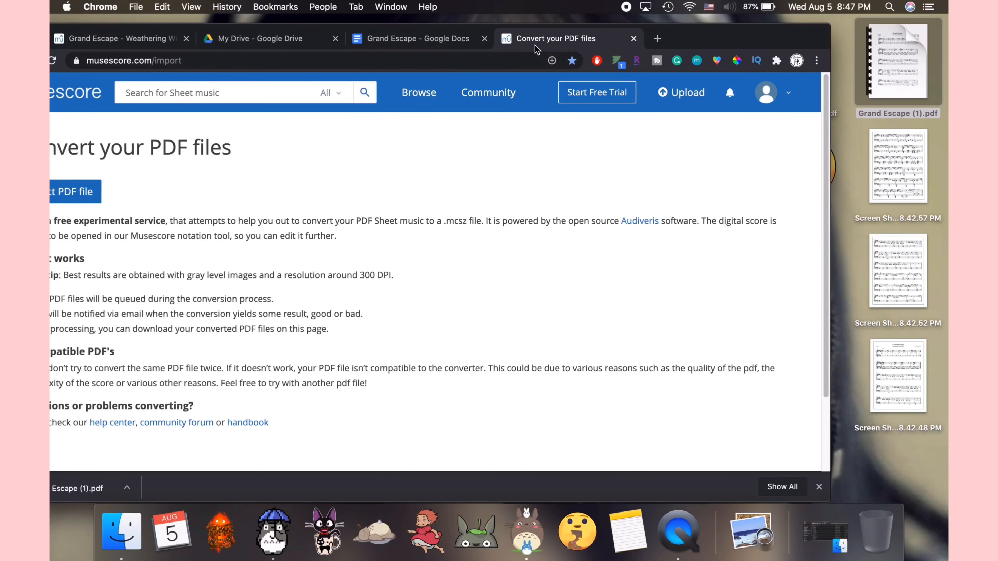
left_click_drag(701, 38, 766, 52)
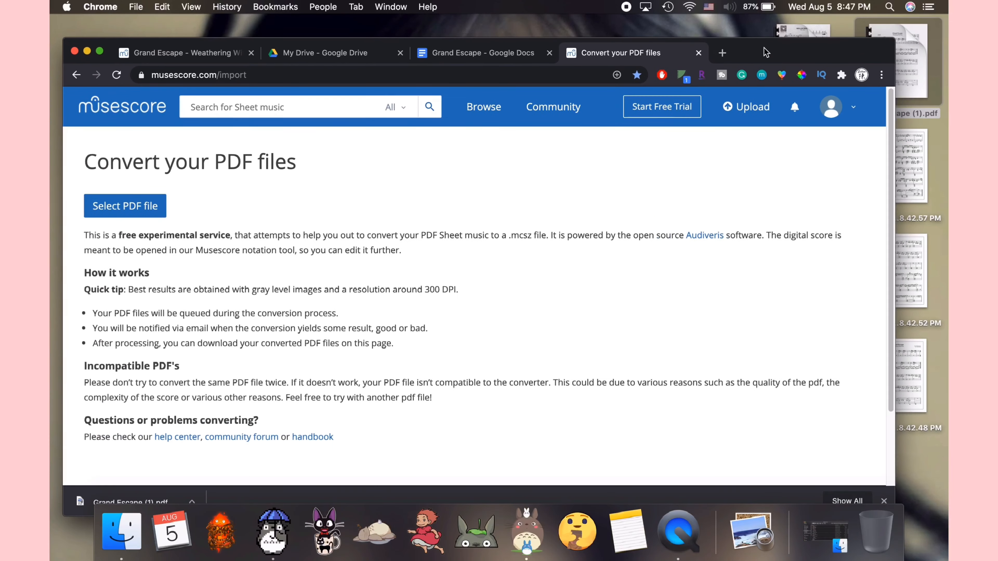
left_click(279, 75)
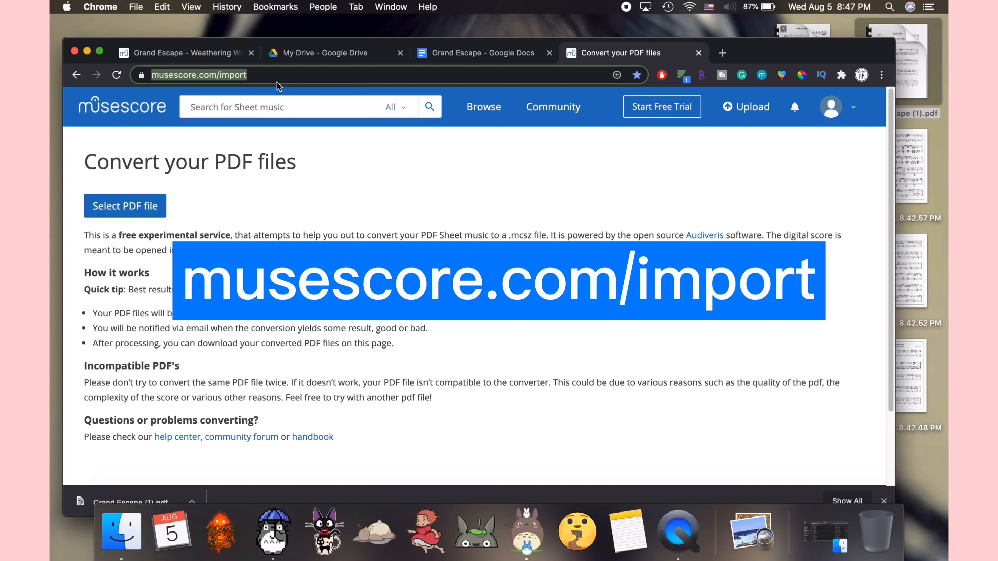
left_click(224, 214)
left_click(144, 207)
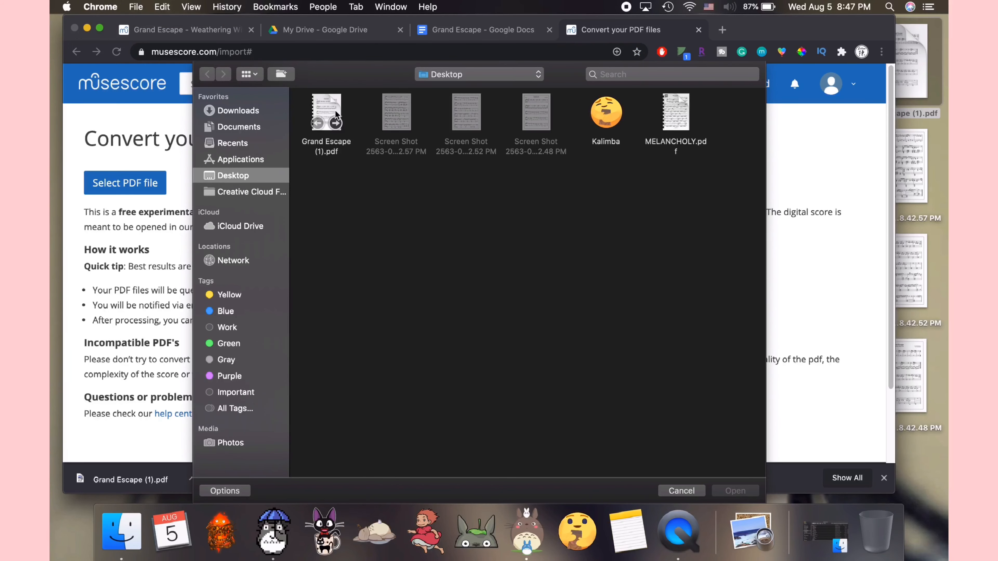
double_click(336, 109)
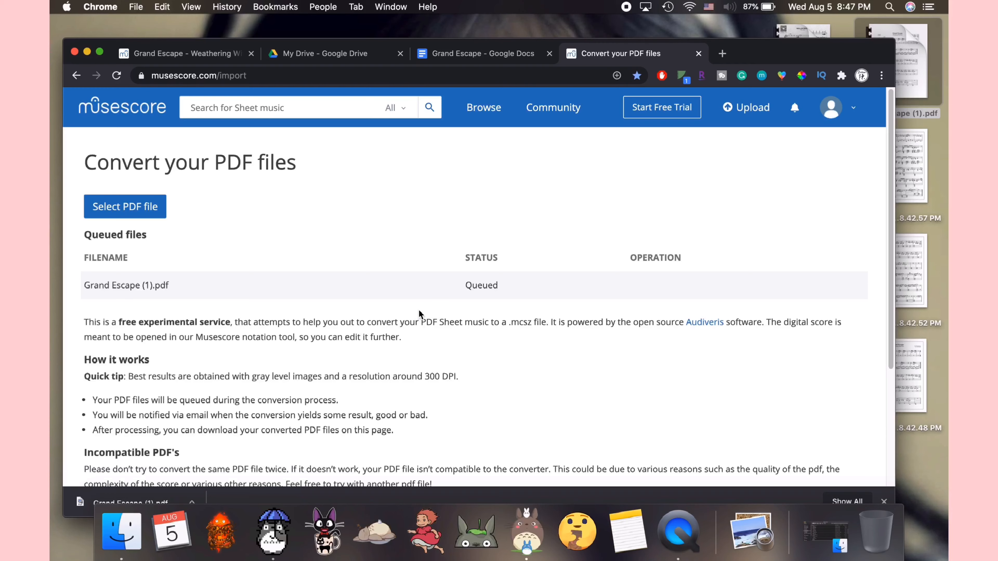
Step: Download the converted Grand Escape (1).pdf score file
left_click_drag(464, 286, 499, 285)
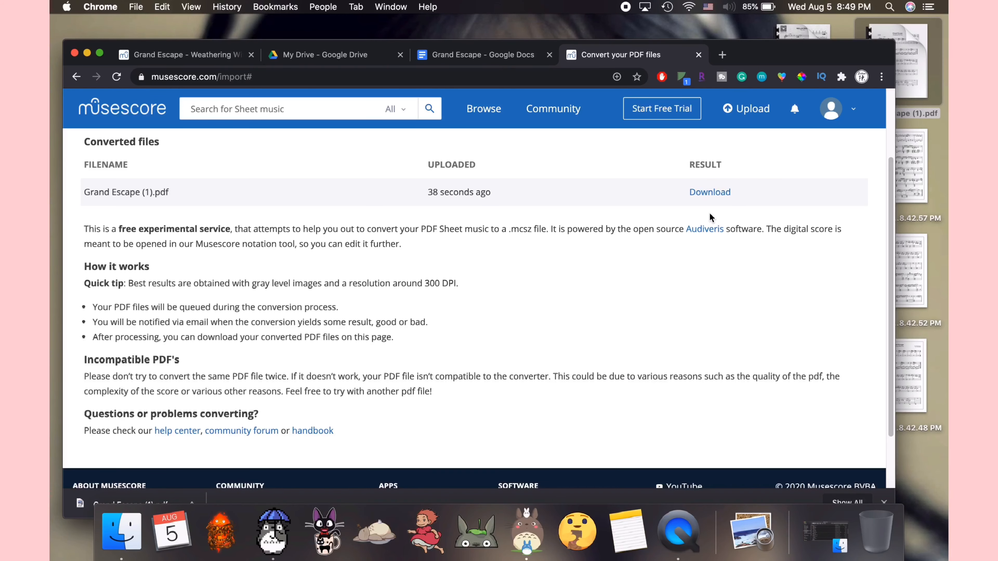
scroll(628, 274, "up", 5)
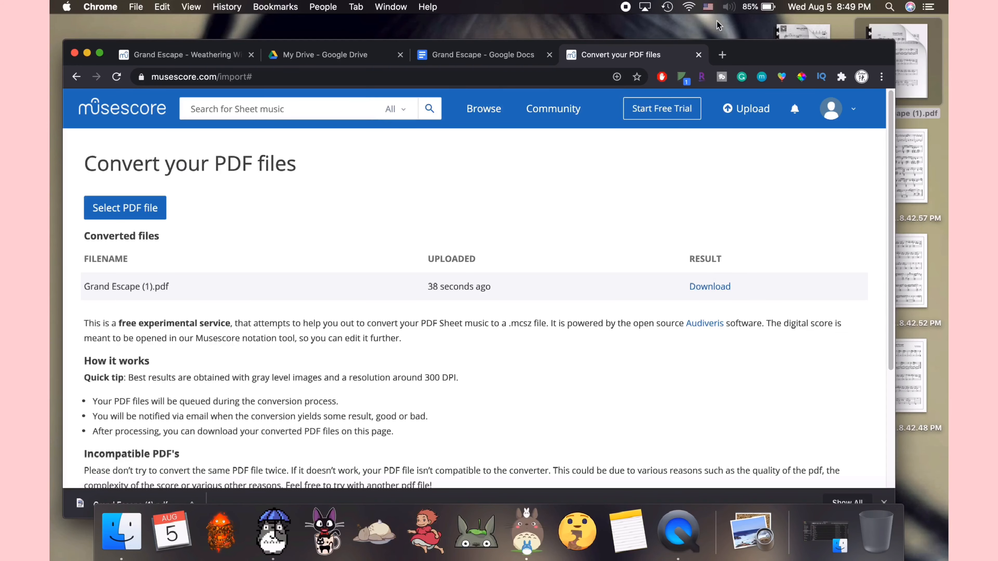
left_click_drag(776, 51, 775, 35)
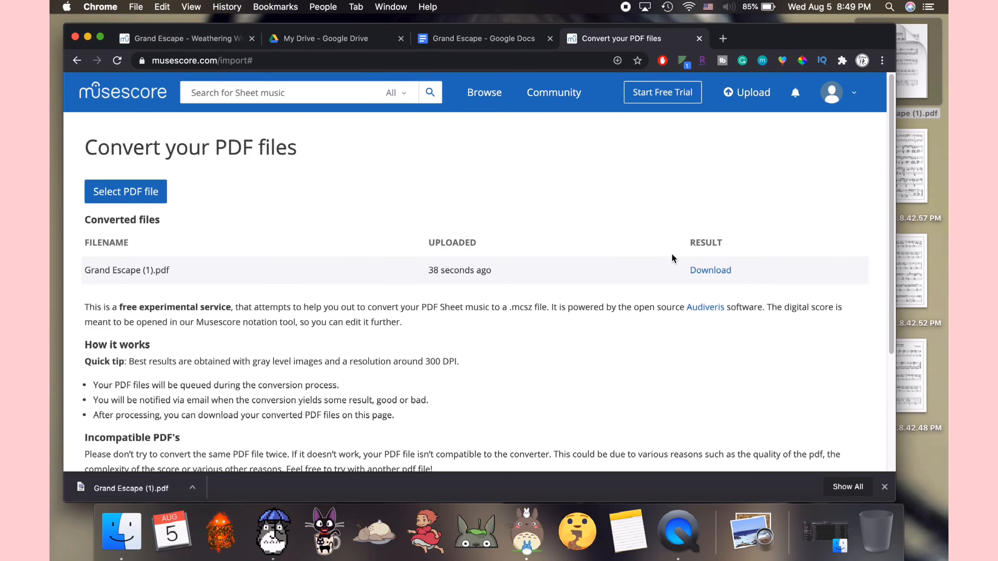
left_click(702, 277)
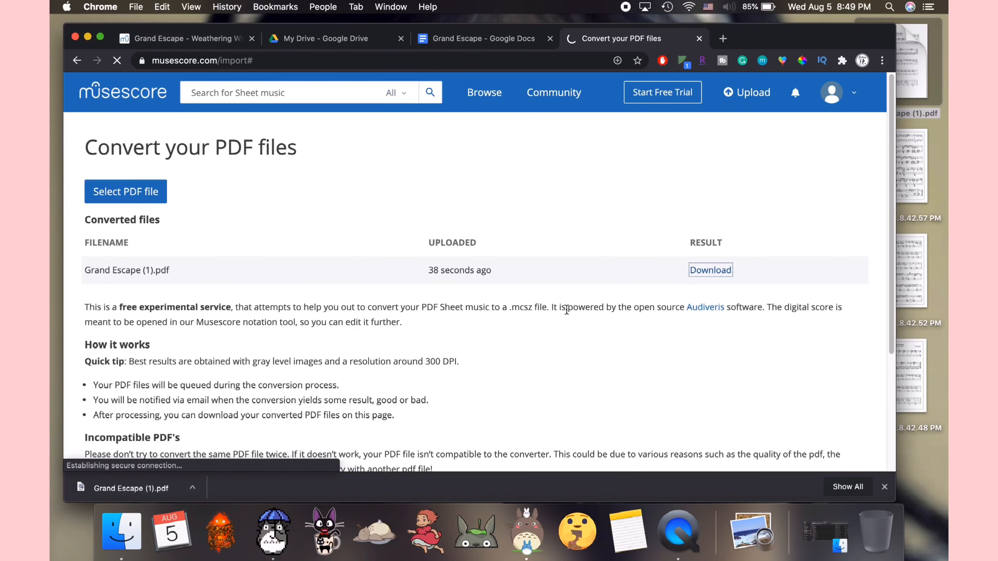
Step: Upload MELANCHOLY.pdf for conversion and download its converted score file
left_click(140, 200)
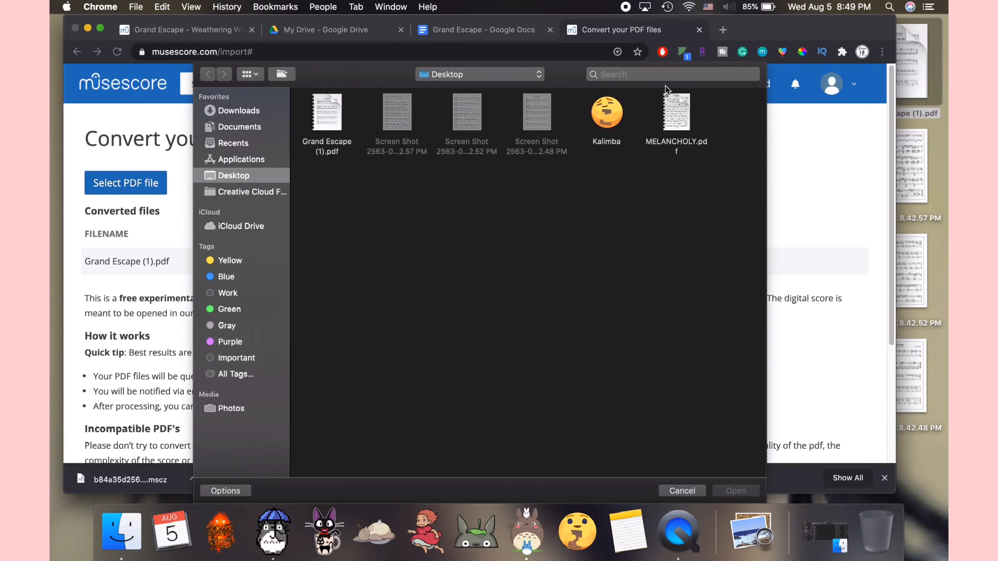
double_click(685, 107)
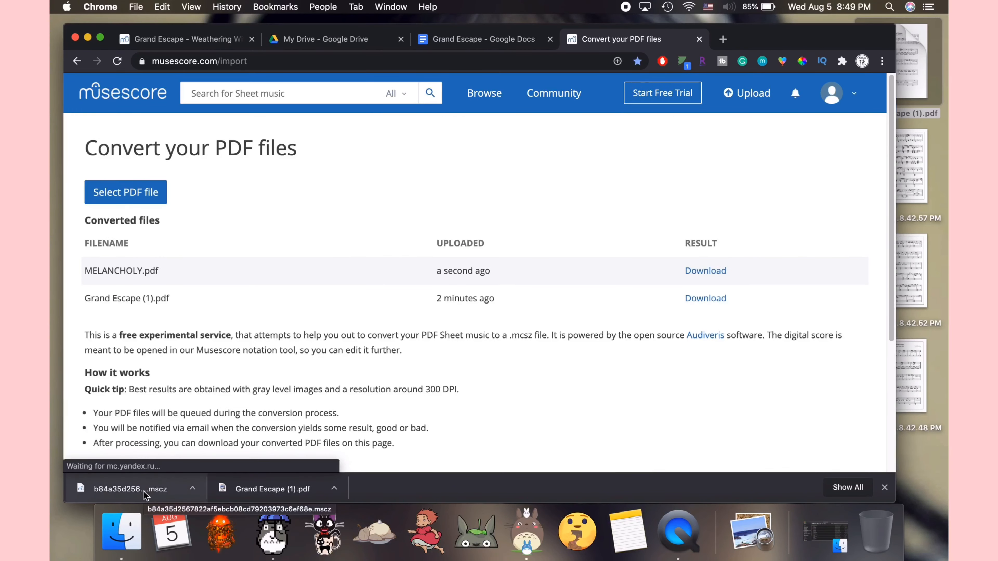
left_click(713, 277)
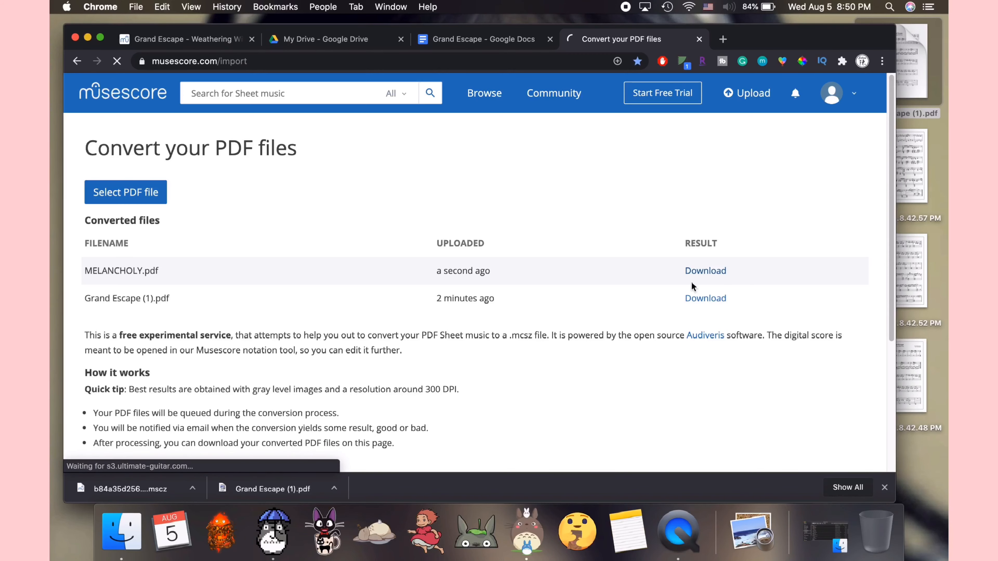
Step: Open both downloaded .mscz scores in MuseScore and switch back to the Grand Escape score tab
left_click(281, 495)
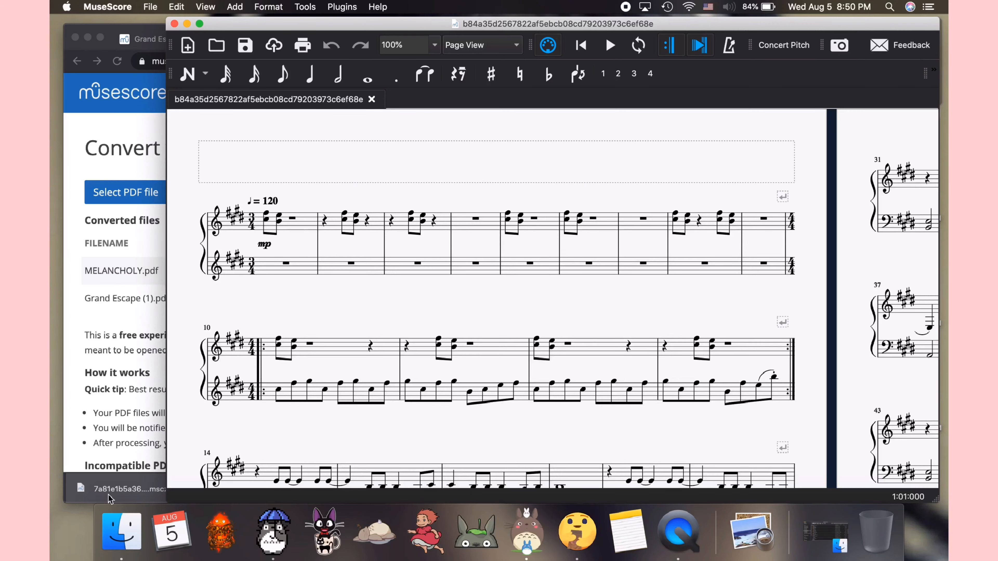
left_click(132, 491)
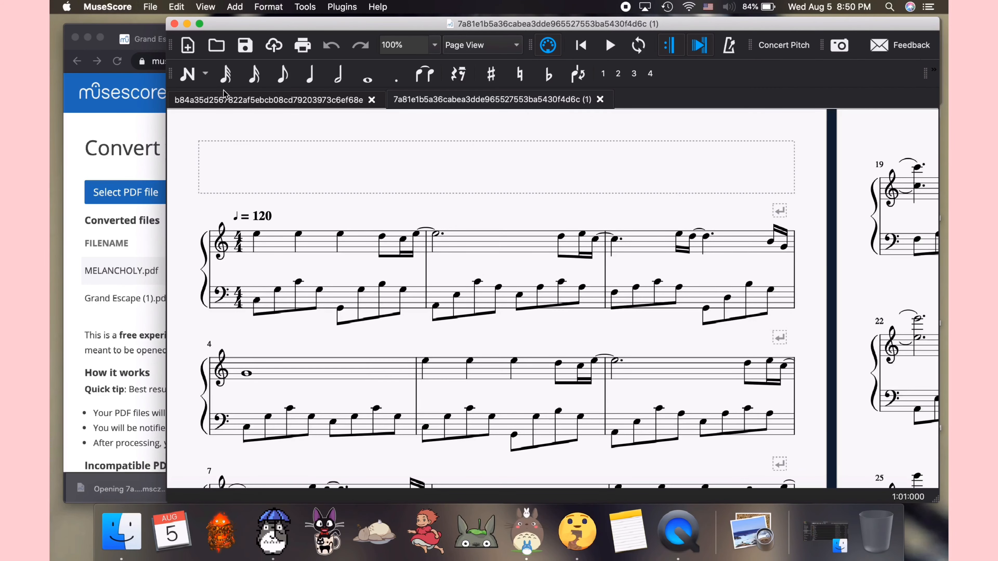
left_click(240, 101)
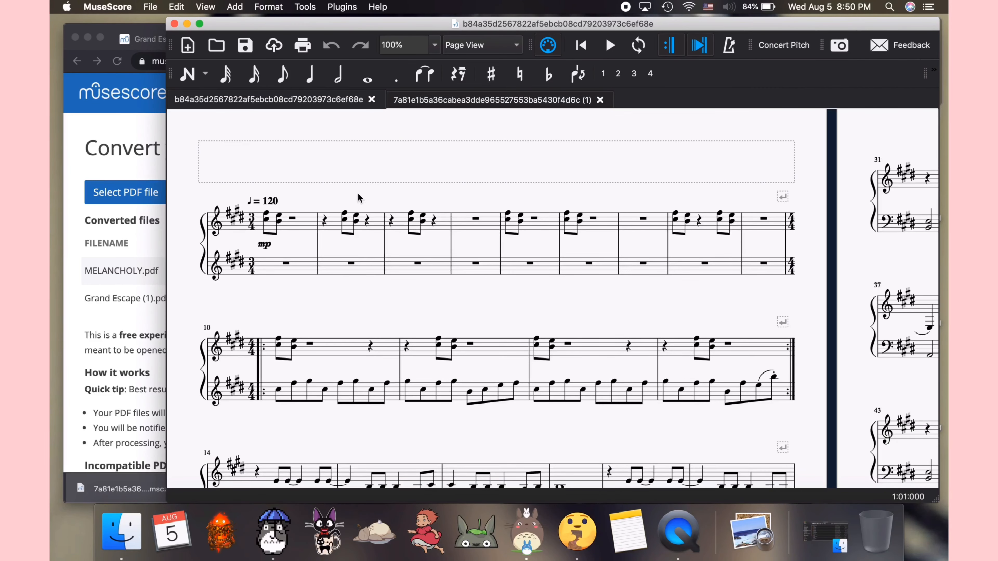
scroll(495, 325, "up", 3)
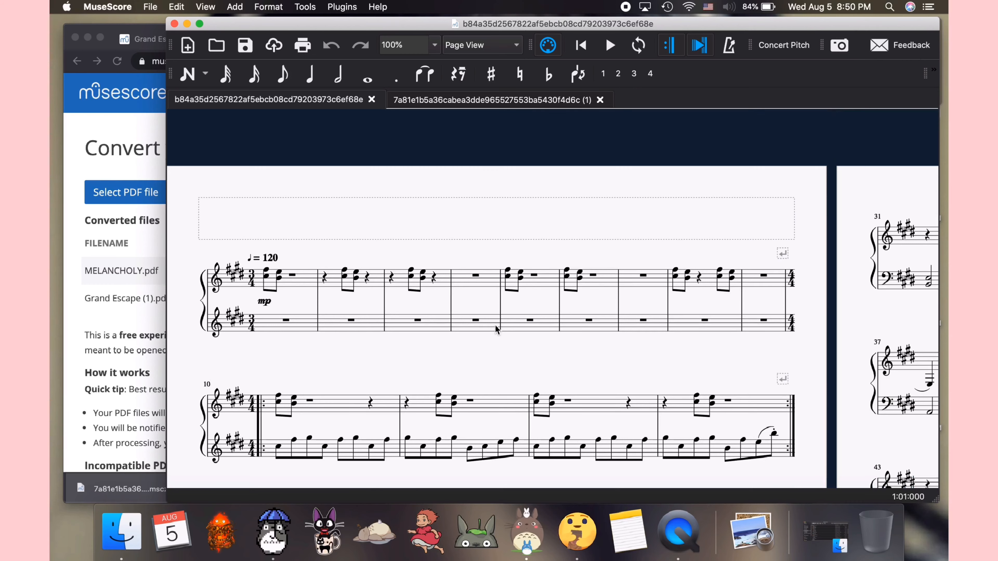
Step: Open the original Grand Escape PDF alongside the score and arrange the score window beneath it for comparison
scroll(495, 325, "down", 4)
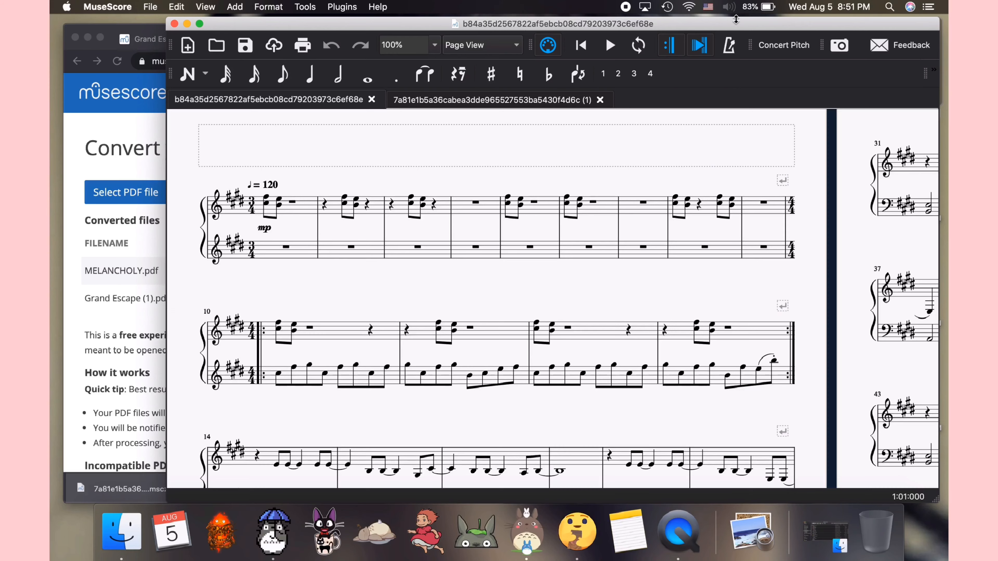
left_click_drag(729, 27, 657, 27)
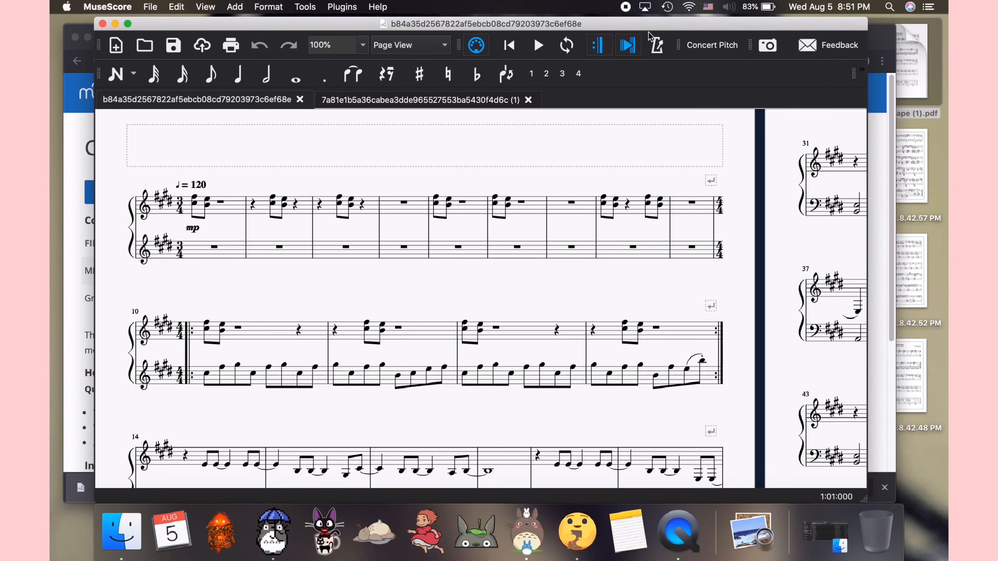
left_click(928, 51)
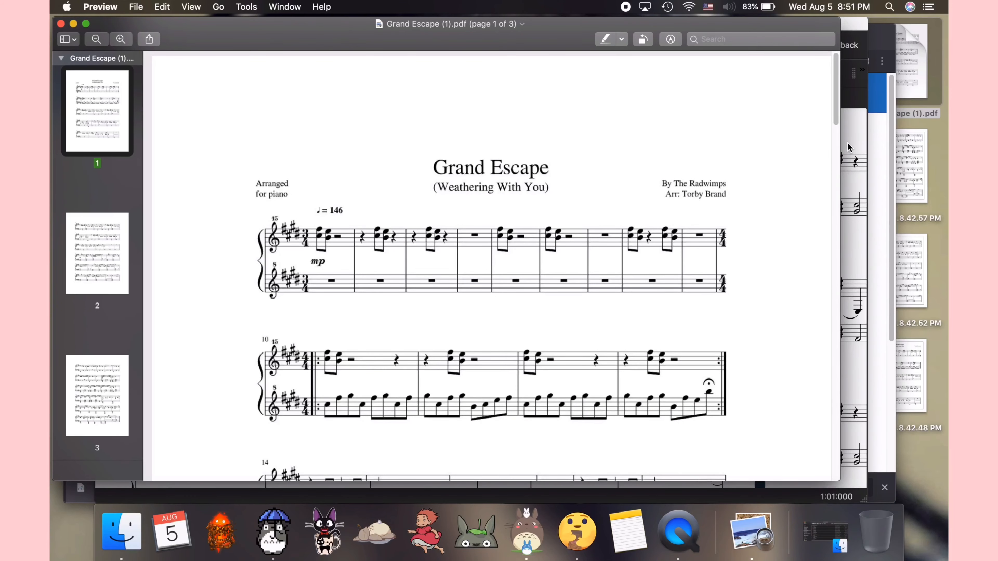
left_click(847, 143)
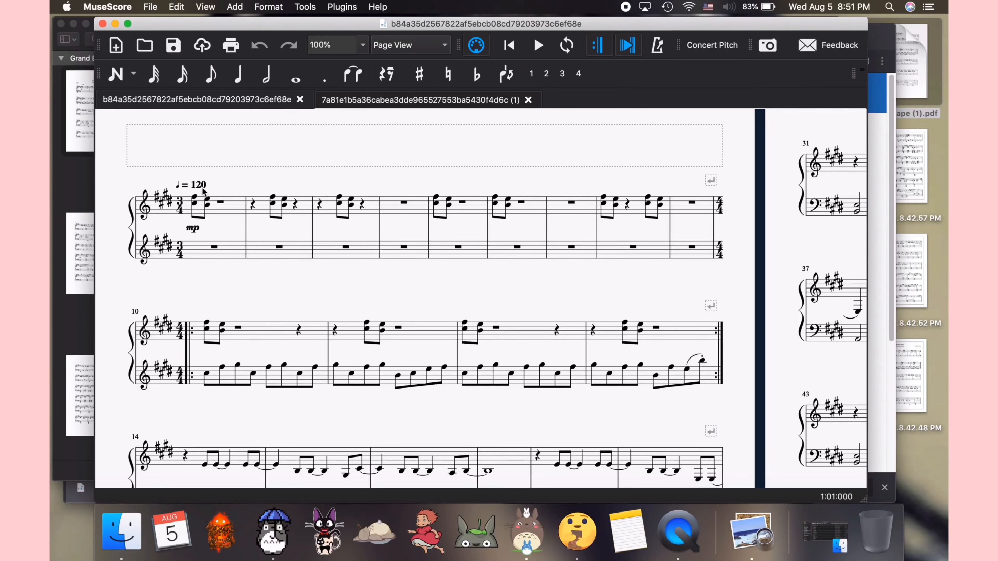
left_click_drag(342, 31, 464, 247)
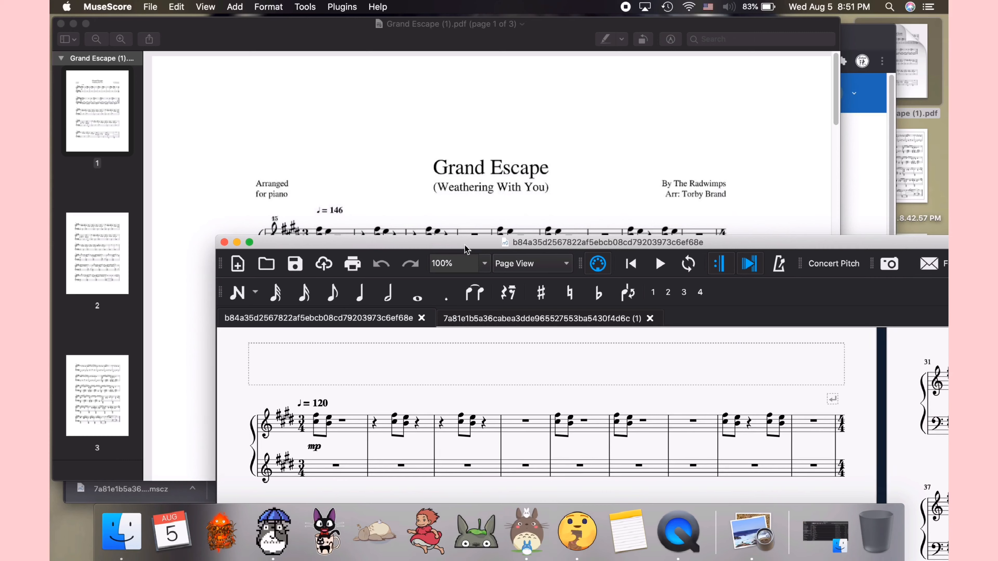
Step: Set the opening tempo marking to 146
left_click(325, 408)
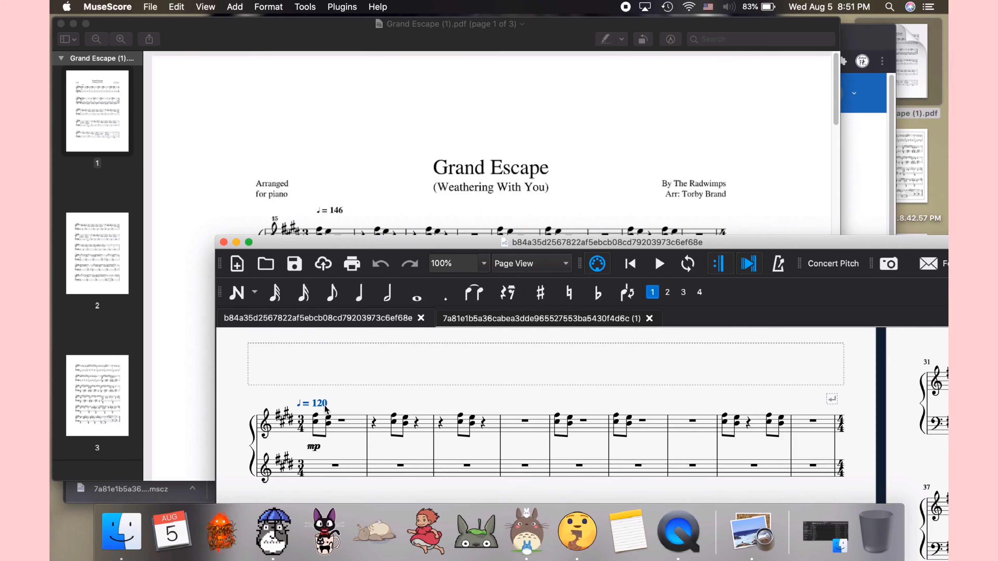
double_click(326, 406)
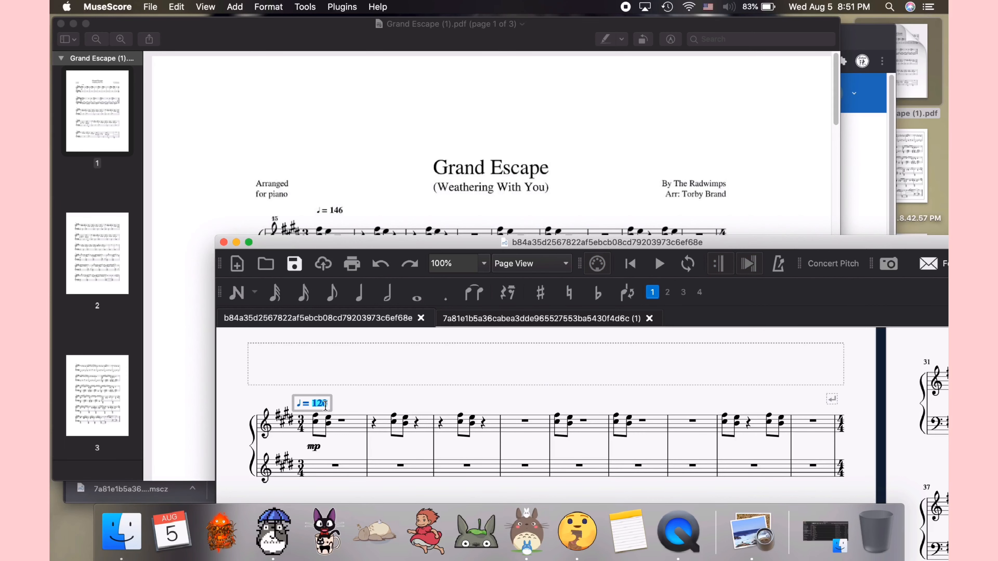
type("146")
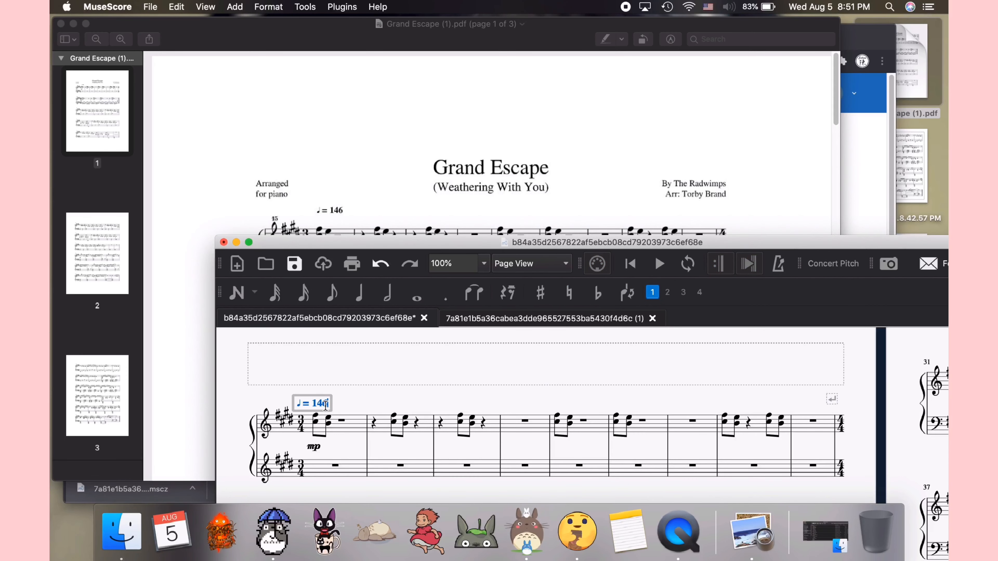
key("Escape")
Step: Set the actual duration of measure 28 to 4/4 in its measure properties
scroll(385, 393, "down", 2)
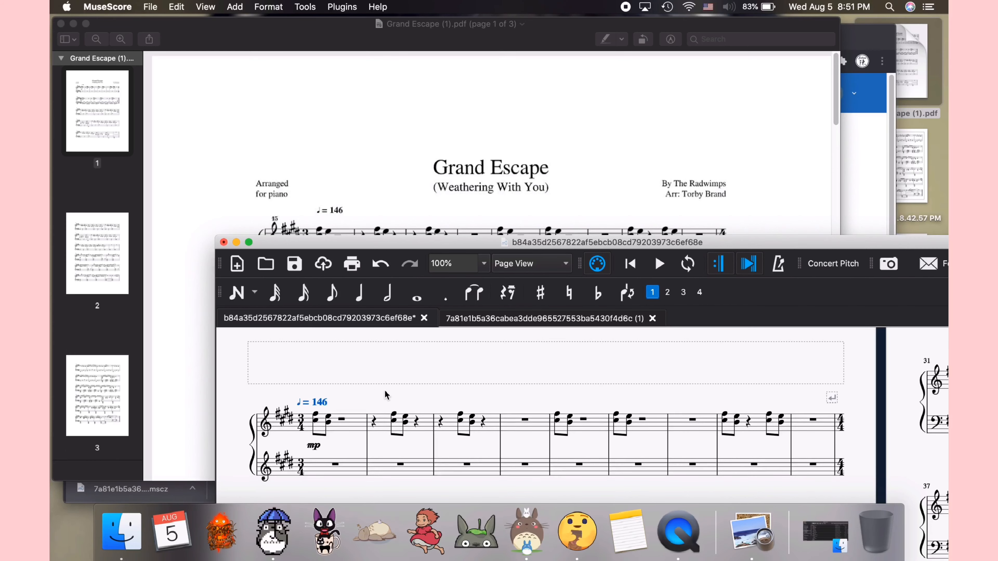
scroll(454, 175, "down", 4)
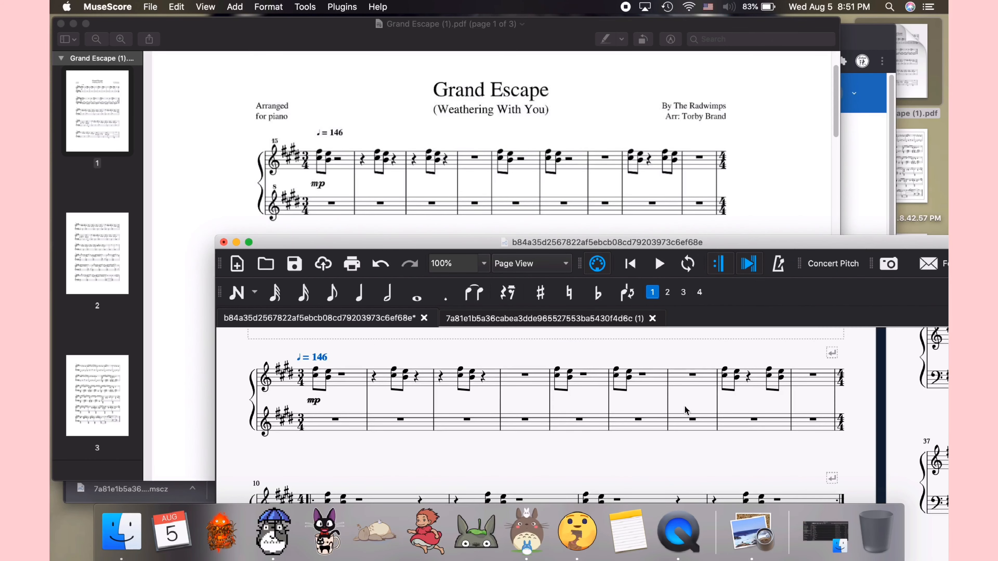
scroll(746, 429, "down", 8)
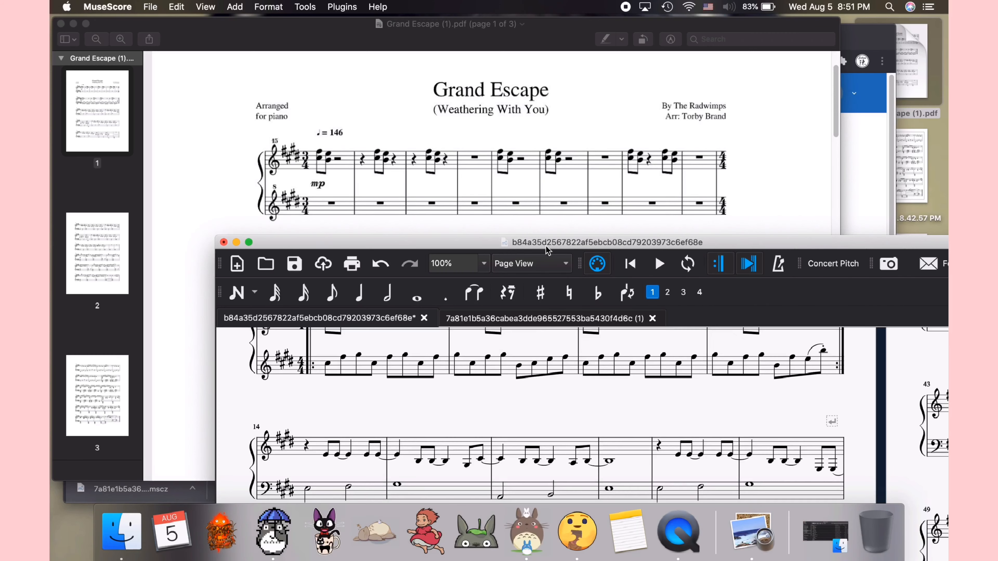
scroll(575, 196, "down", 9)
scroll(573, 366, "down", 14)
scroll(572, 220, "down", 10)
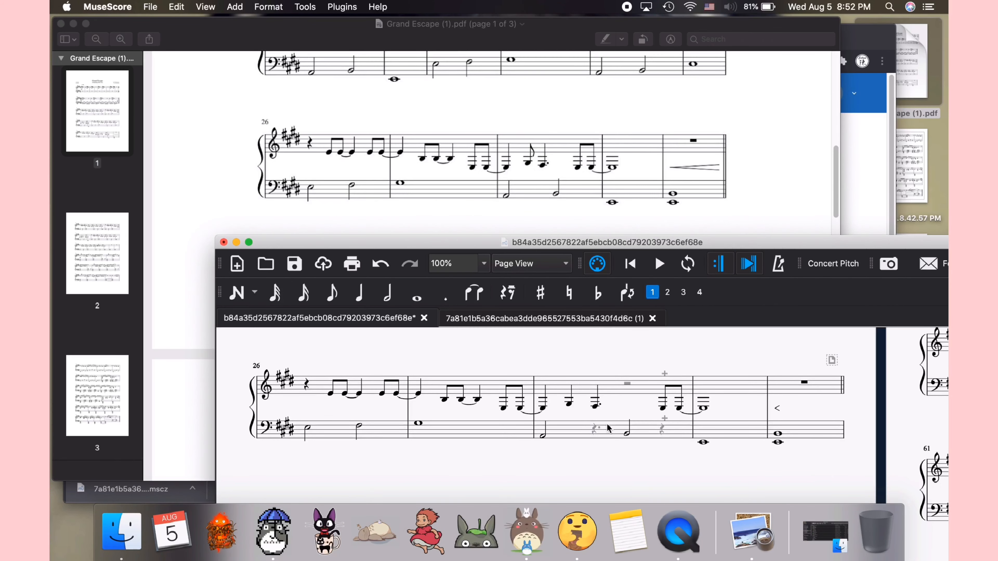
scroll(619, 406, "down", 1)
left_click(646, 394)
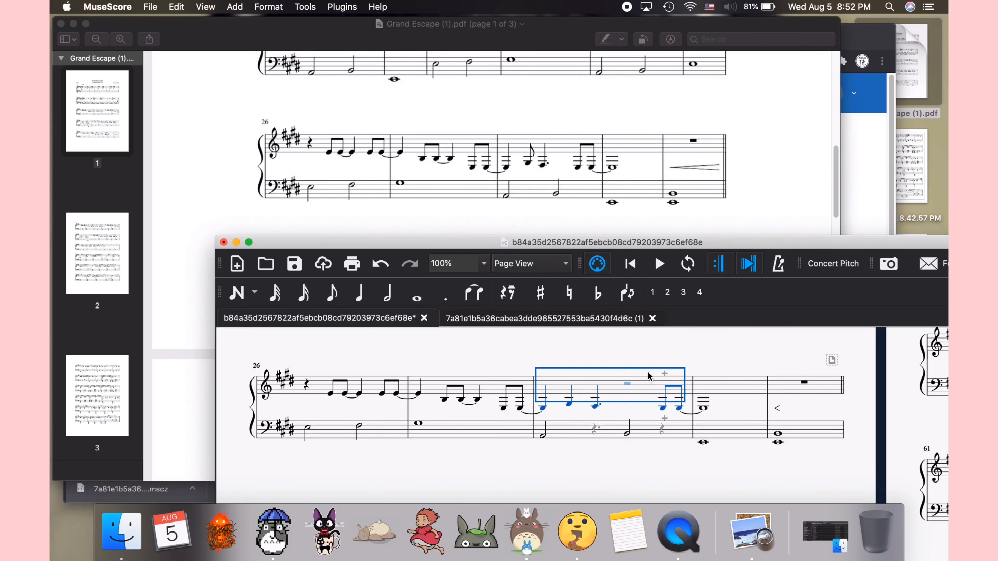
right_click(644, 384)
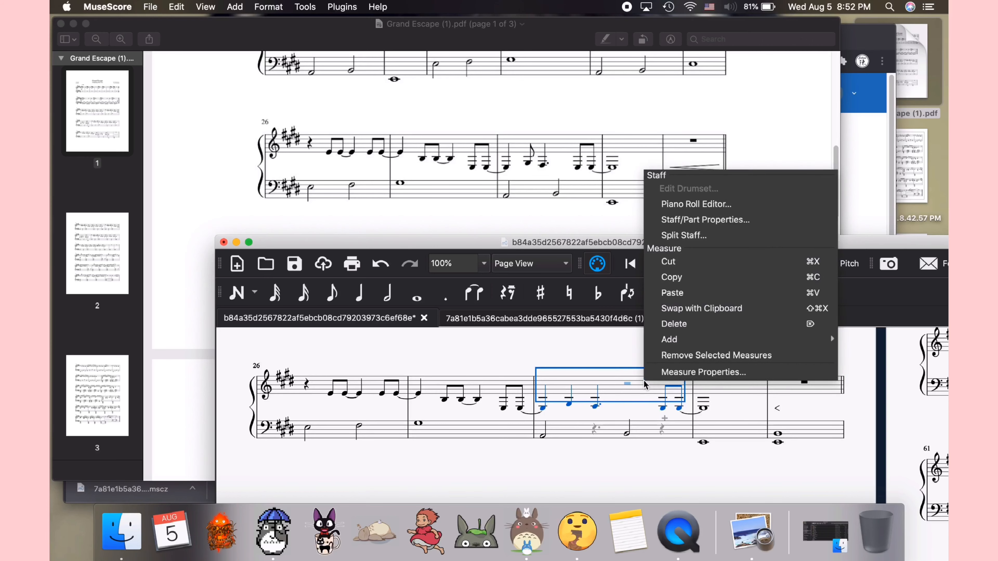
left_click(660, 372)
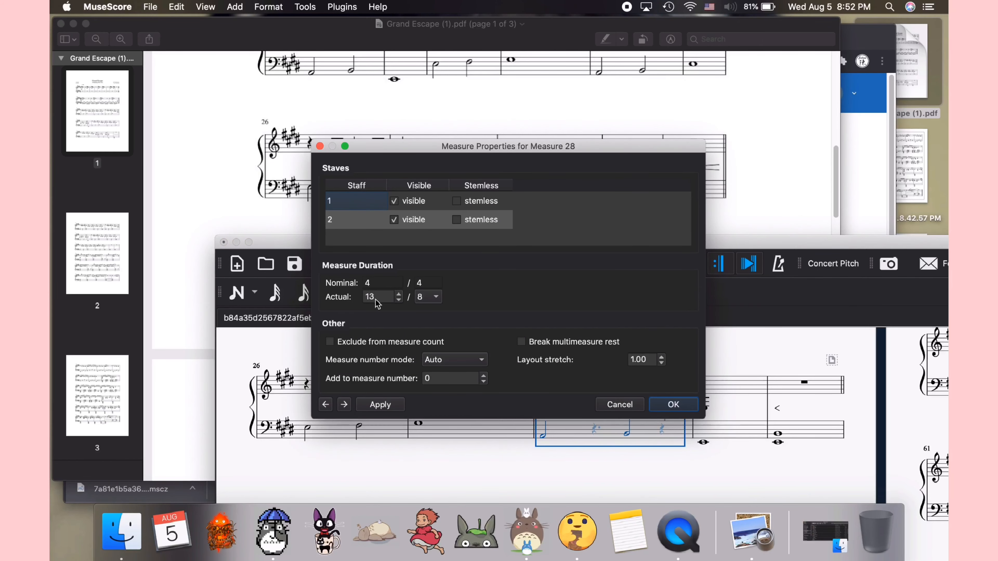
double_click(377, 300)
type("4")
left_click(431, 301)
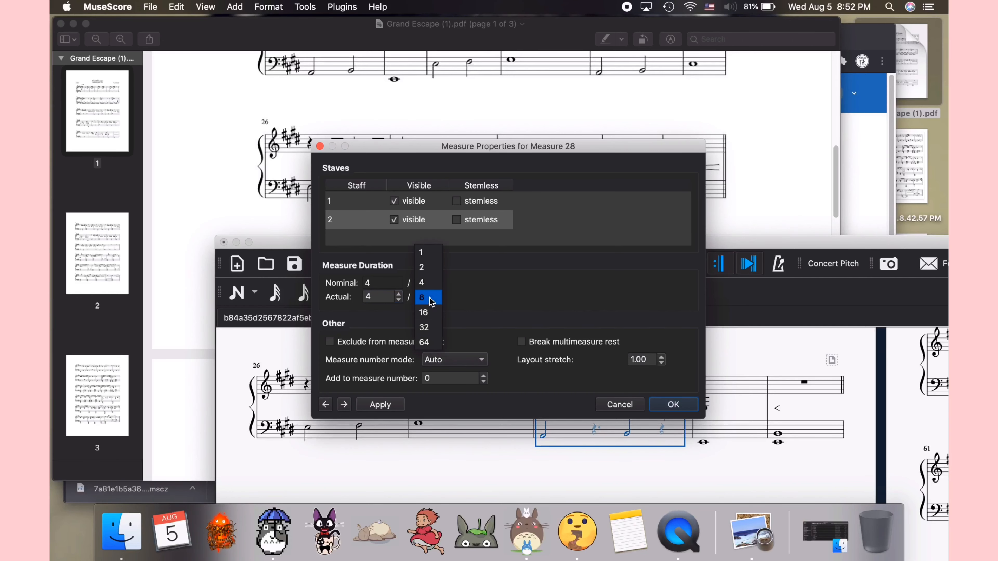
left_click(433, 287)
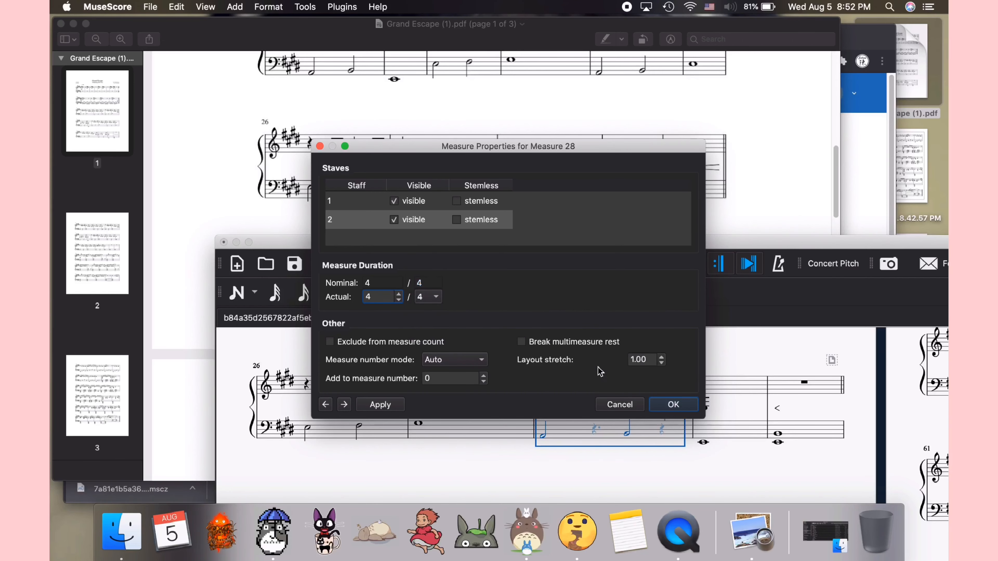
left_click(673, 404)
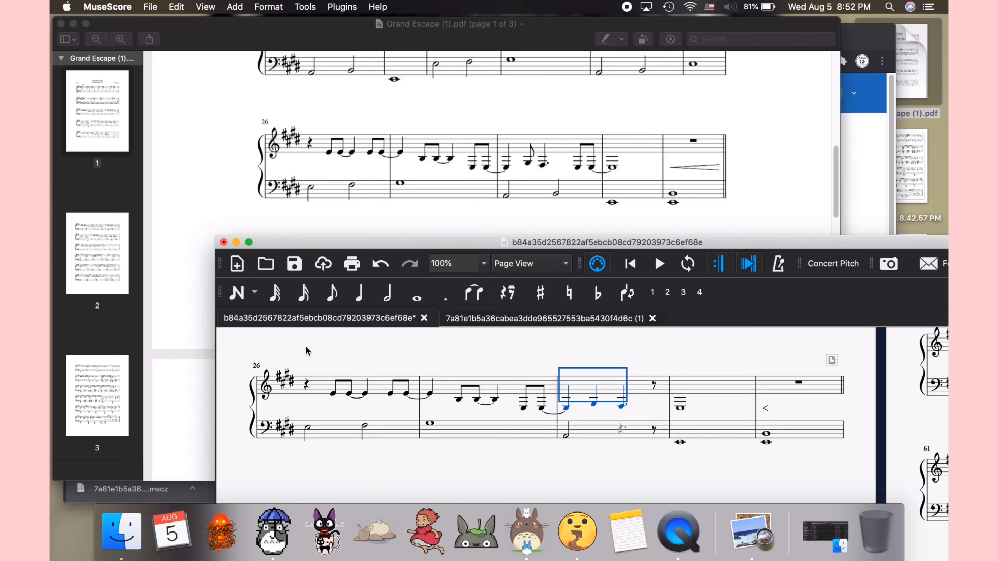
Step: Rewrite the treble rhythm of measure 28 in note input mode, ending with a dotted quarter note
left_click(237, 292)
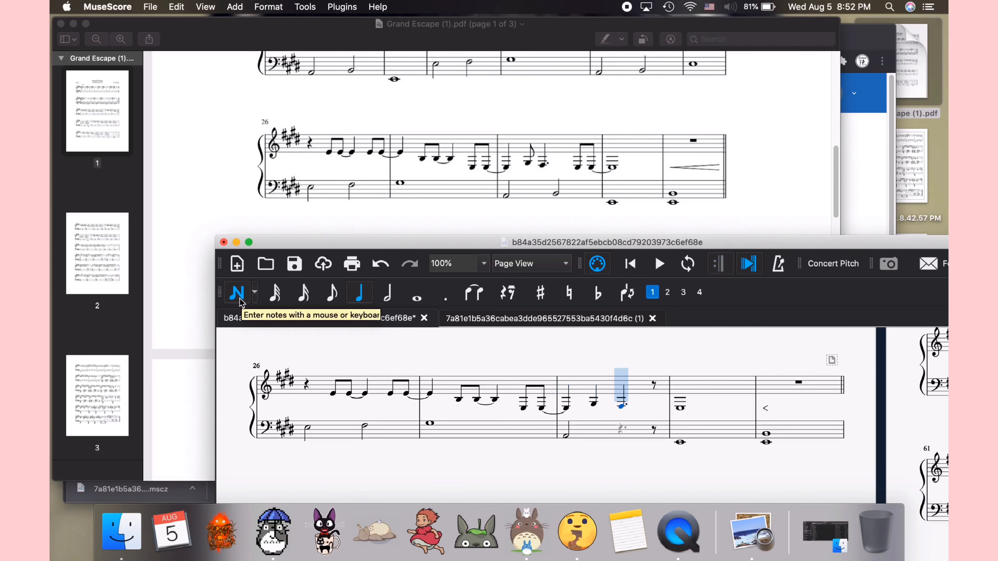
left_click(332, 297)
left_click(593, 404)
left_click(359, 294)
left_click(445, 297)
left_click(607, 407)
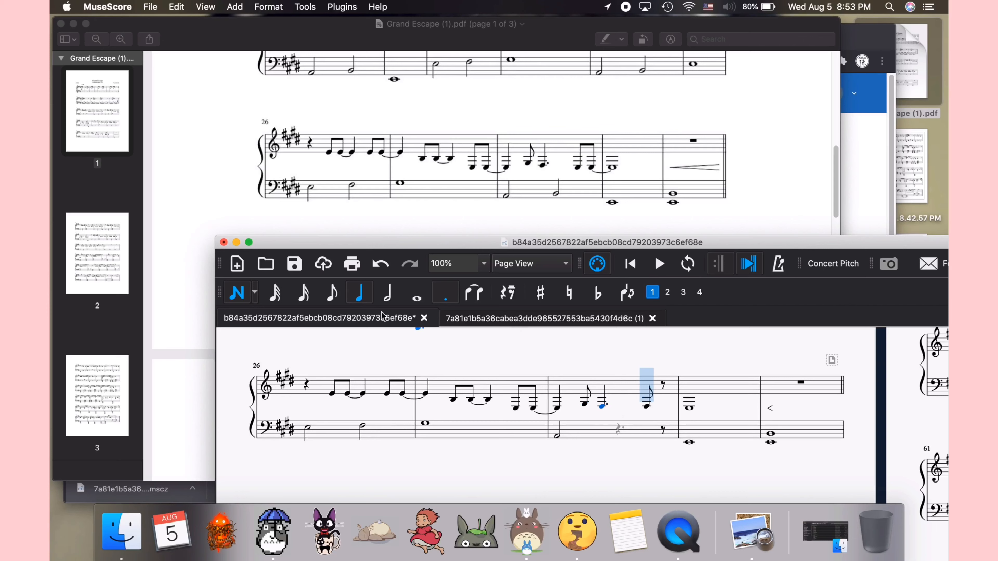
Step: Add eighth notes at the end of measure 28, lower the last one, and tie it into the next measure
left_click(332, 294)
left_click(662, 410)
key("super+z")
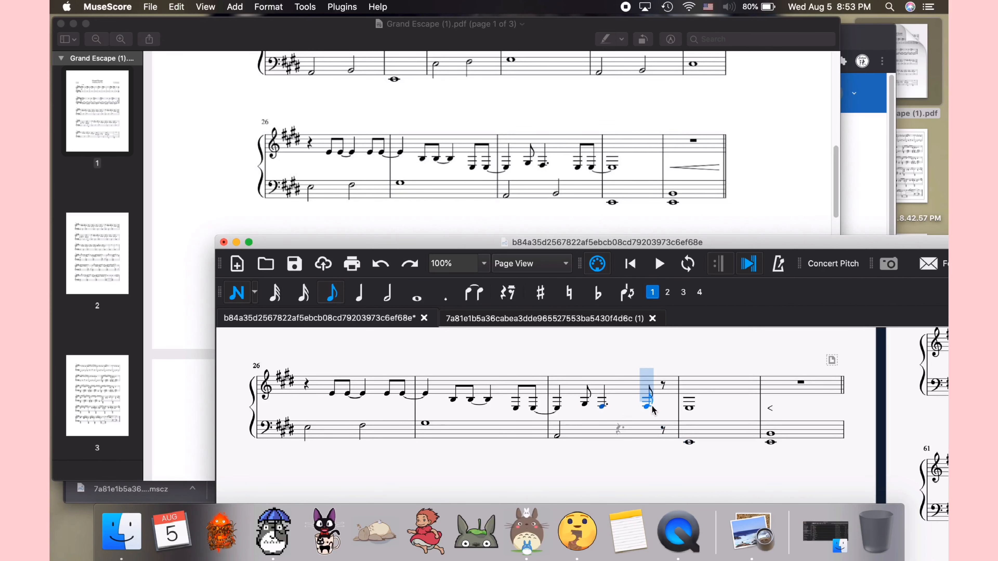
left_click(662, 407)
key("Left")
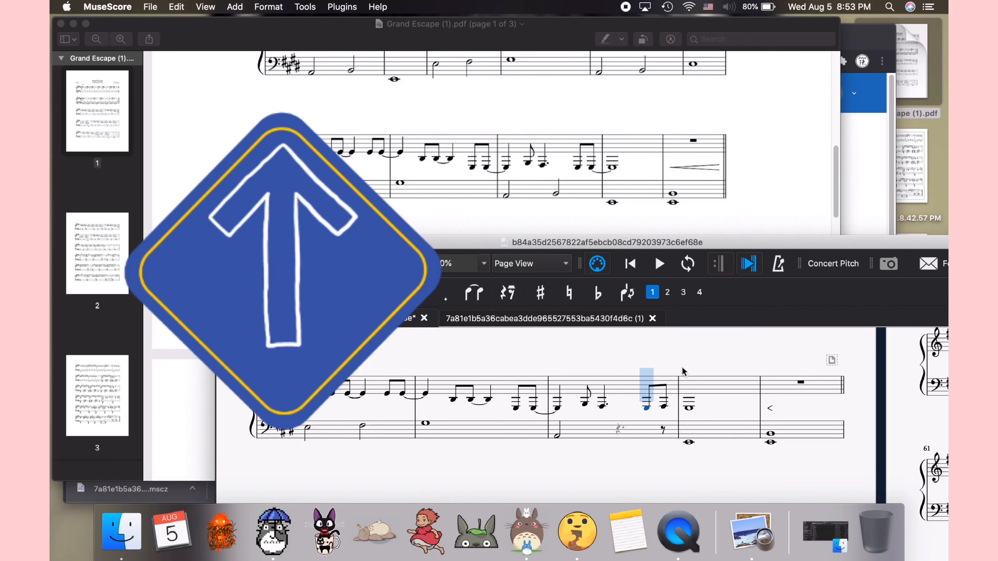
key("Right")
key("Down")
key("Down")
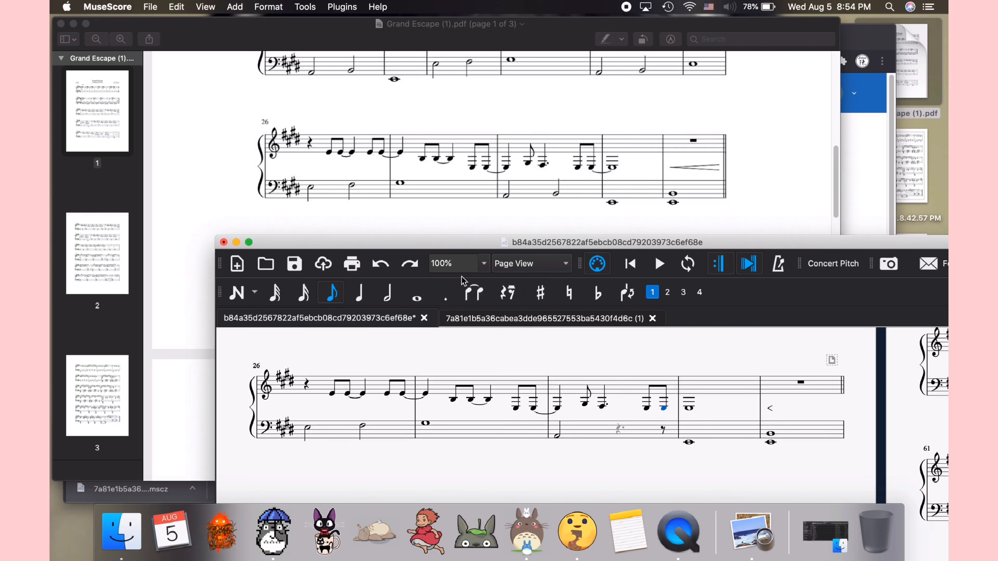
left_click(473, 292)
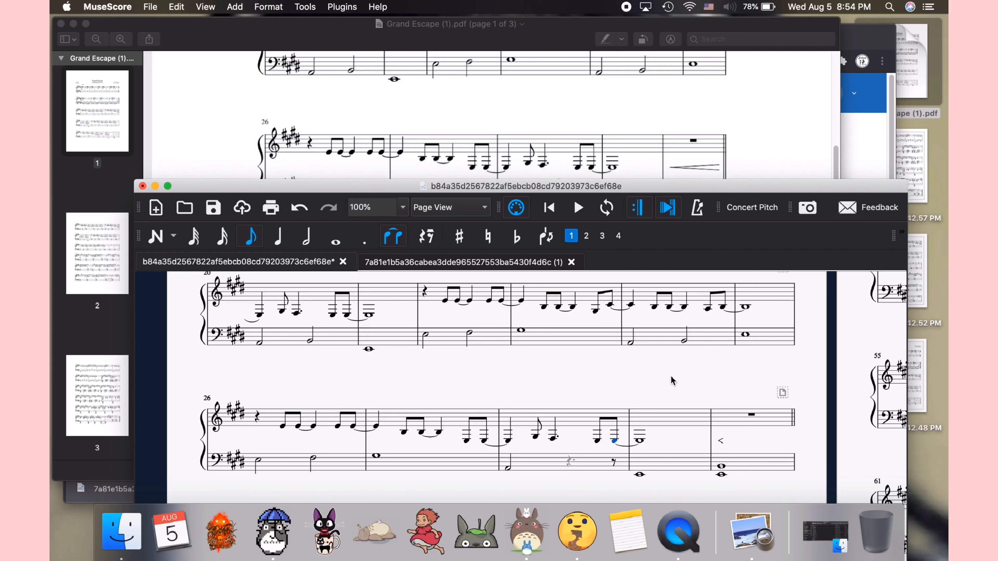
Step: Select the whole score and transpose it chromatically to C major / A minor
key("super+a")
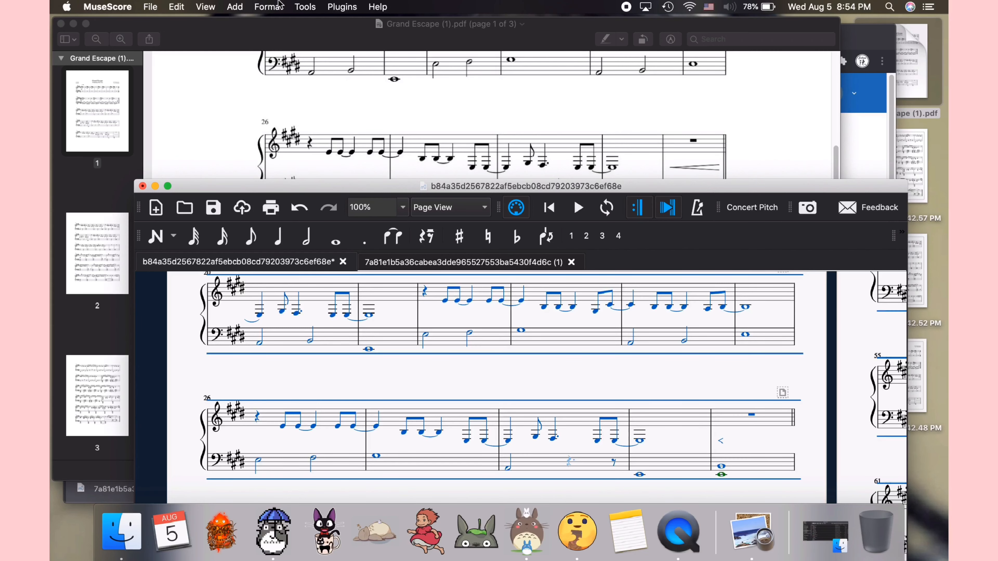
left_click(305, 11)
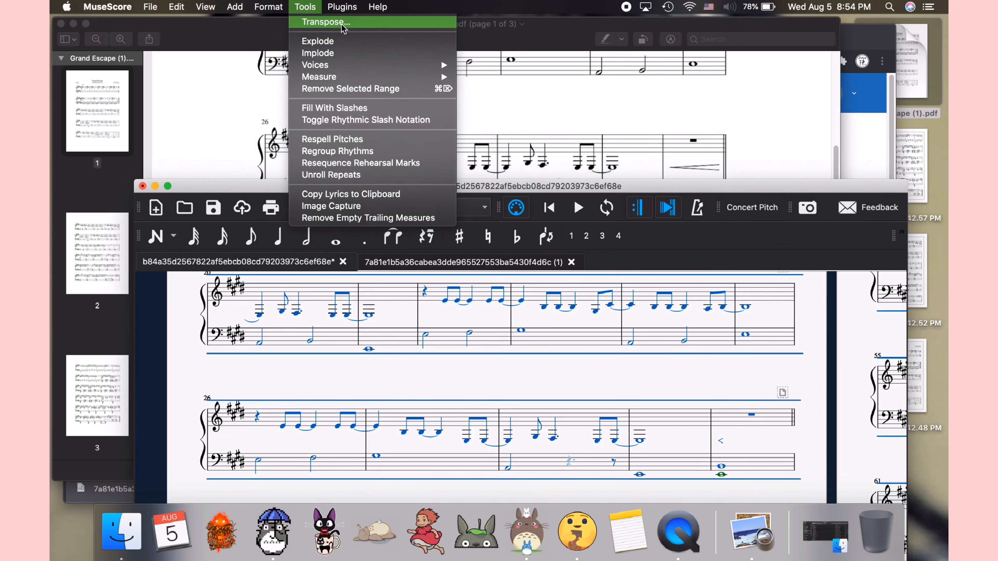
left_click(343, 24)
left_click(733, 180)
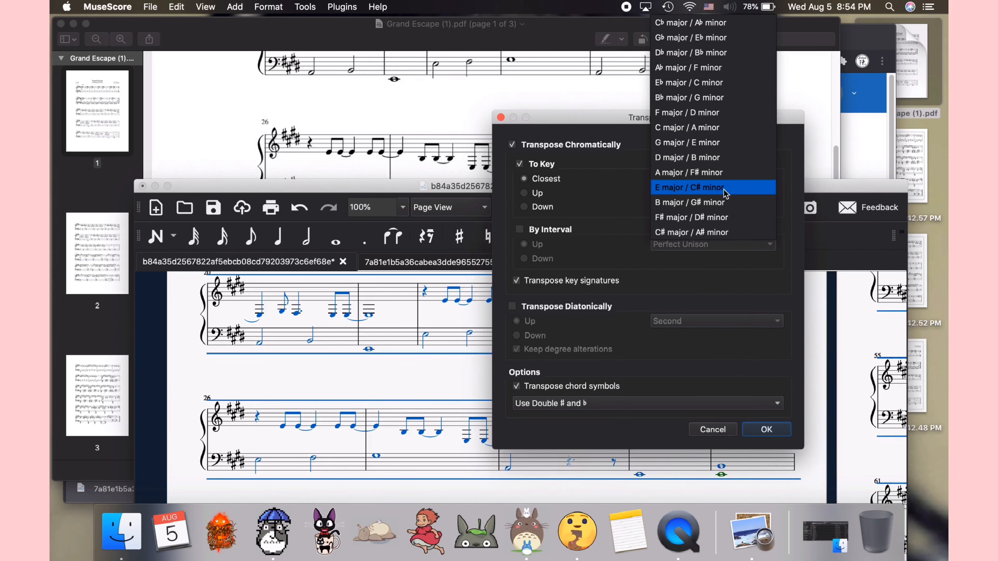
left_click(678, 128)
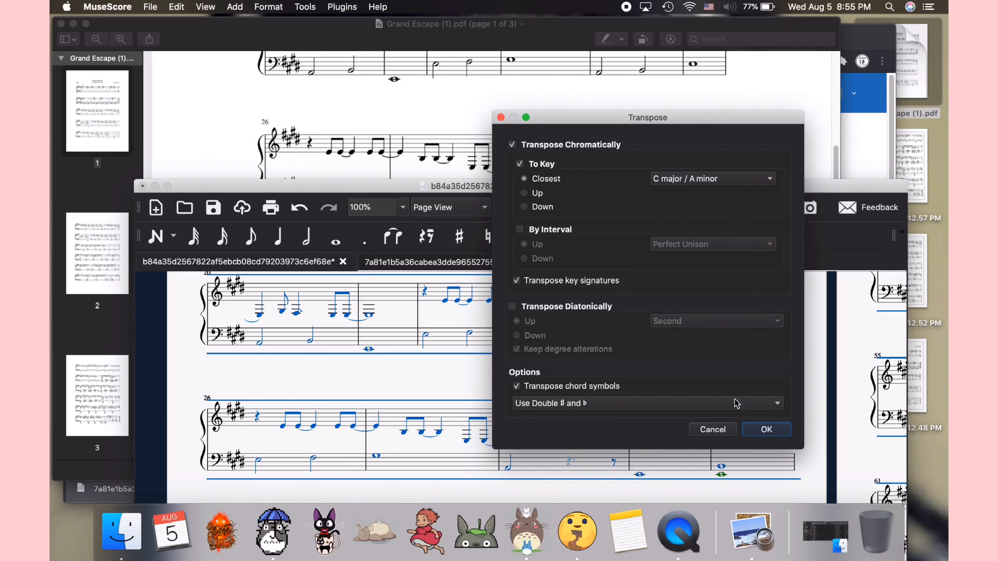
left_click(766, 429)
Step: Remove the piano's second staff in the Instruments dialog
scroll(617, 406, "up", 10)
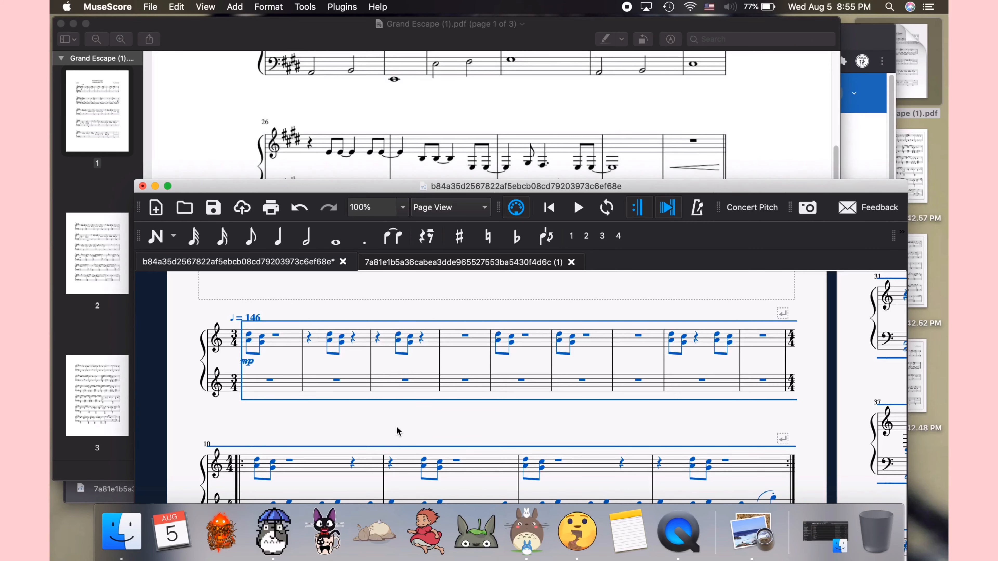
key("i")
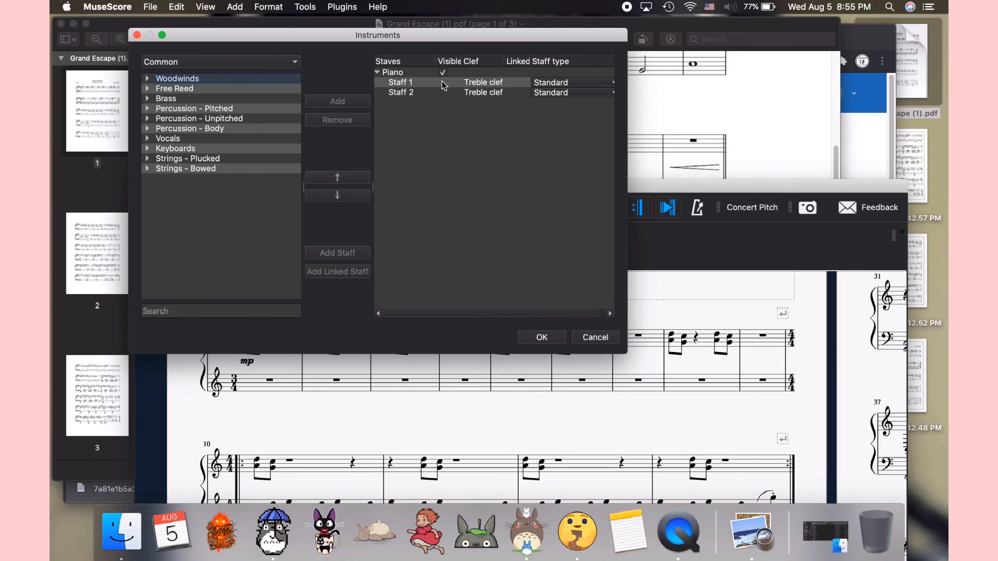
left_click(411, 93)
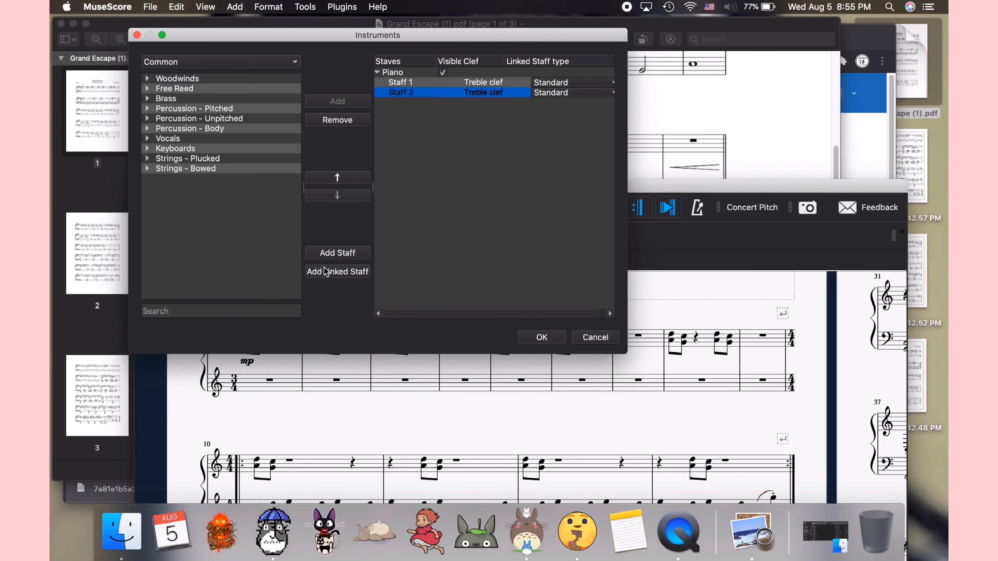
left_click(337, 119)
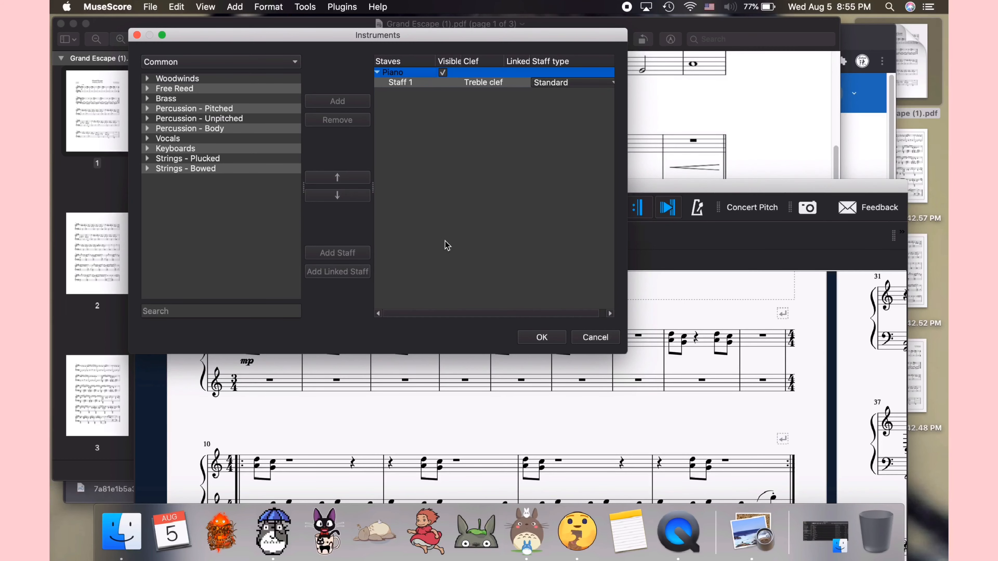
left_click(541, 338)
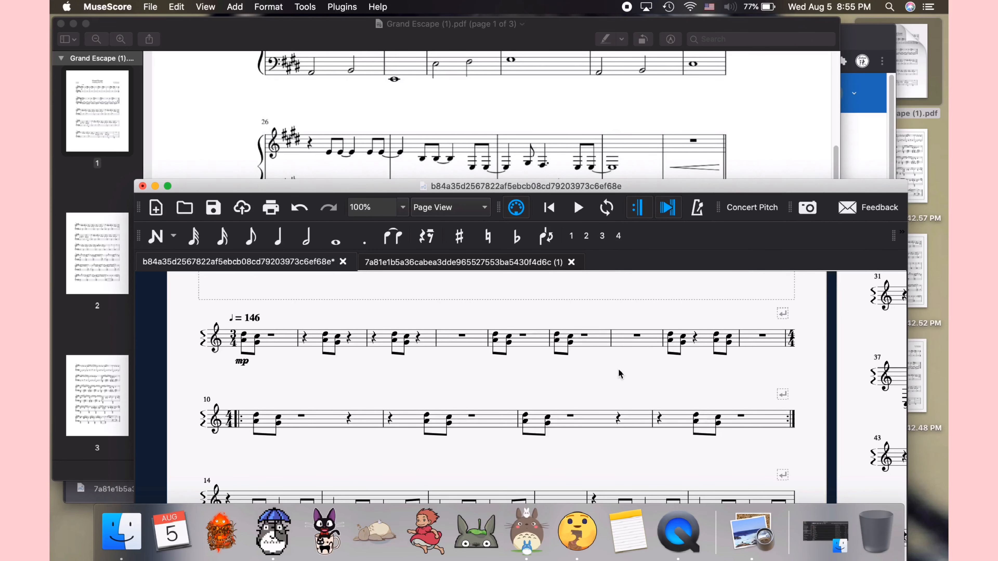
Step: Bring up the MELANCHOLY PDF for reference and switch to the Melancholy score tab
scroll(620, 373, "up", 2)
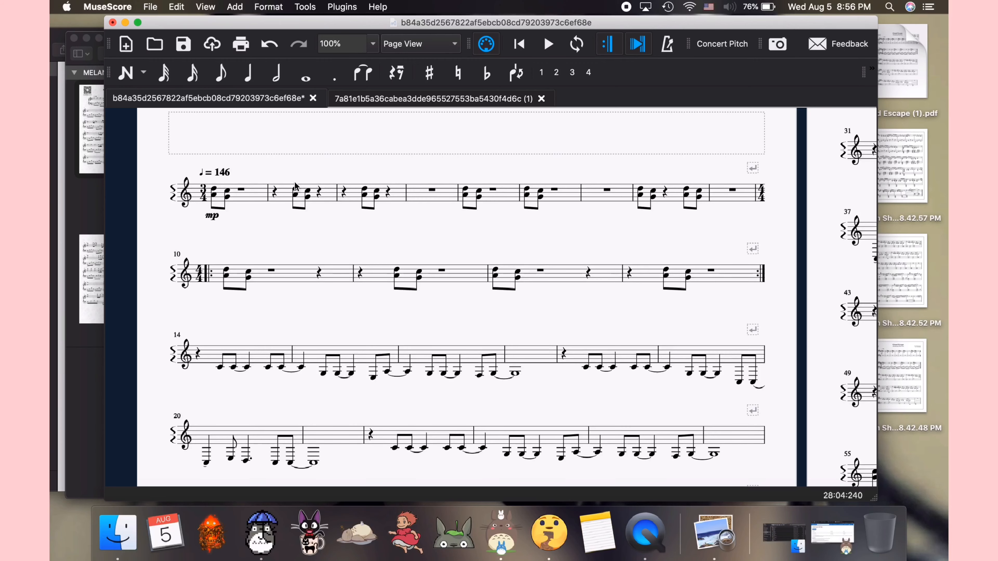
left_click(98, 207)
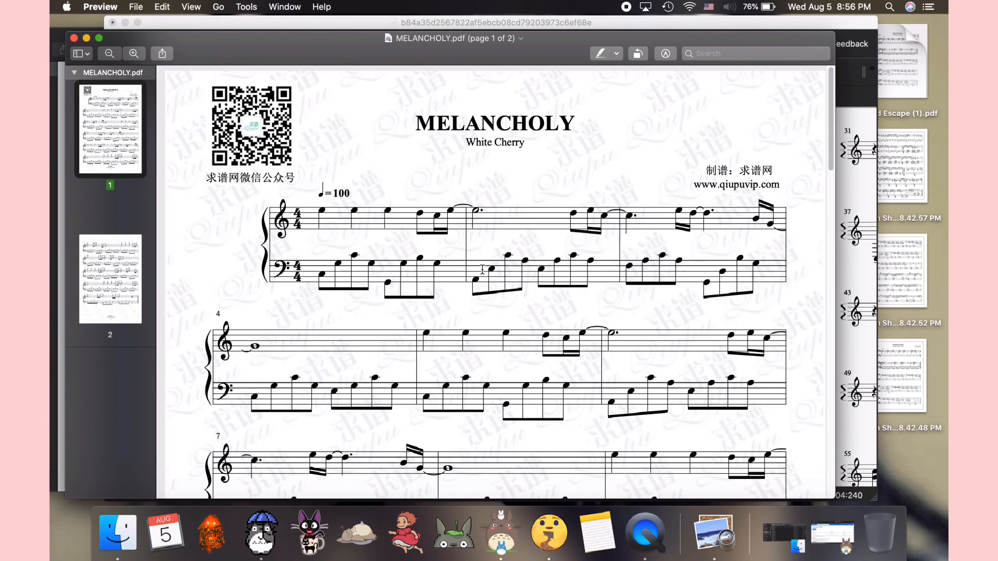
scroll(484, 270, "down", 3)
scroll(483, 270, "down", 1)
left_click(858, 277)
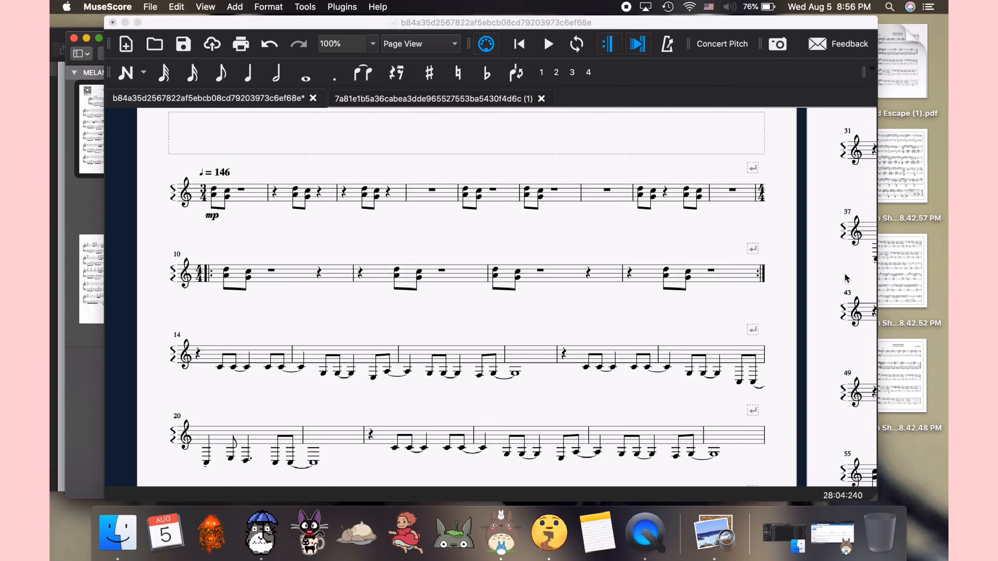
left_click(424, 101)
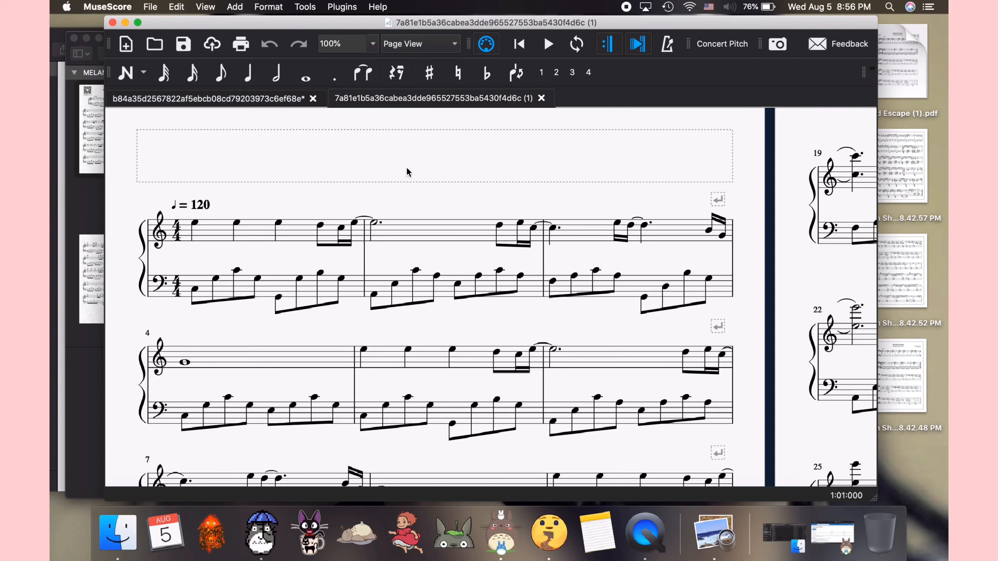